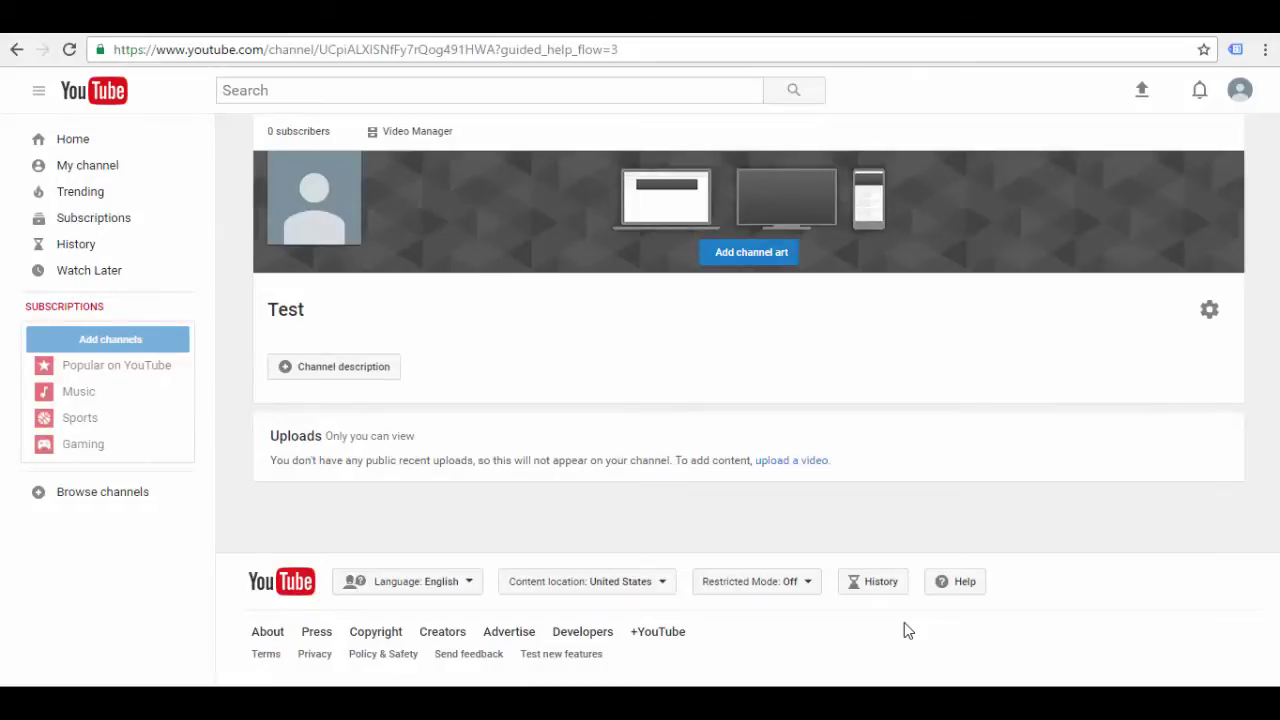
# Open the channel icon for editing in the linked Brand Account and start a photo upload
pyautogui.moveTo(363, 186)
pyautogui.moveTo(291, 216)
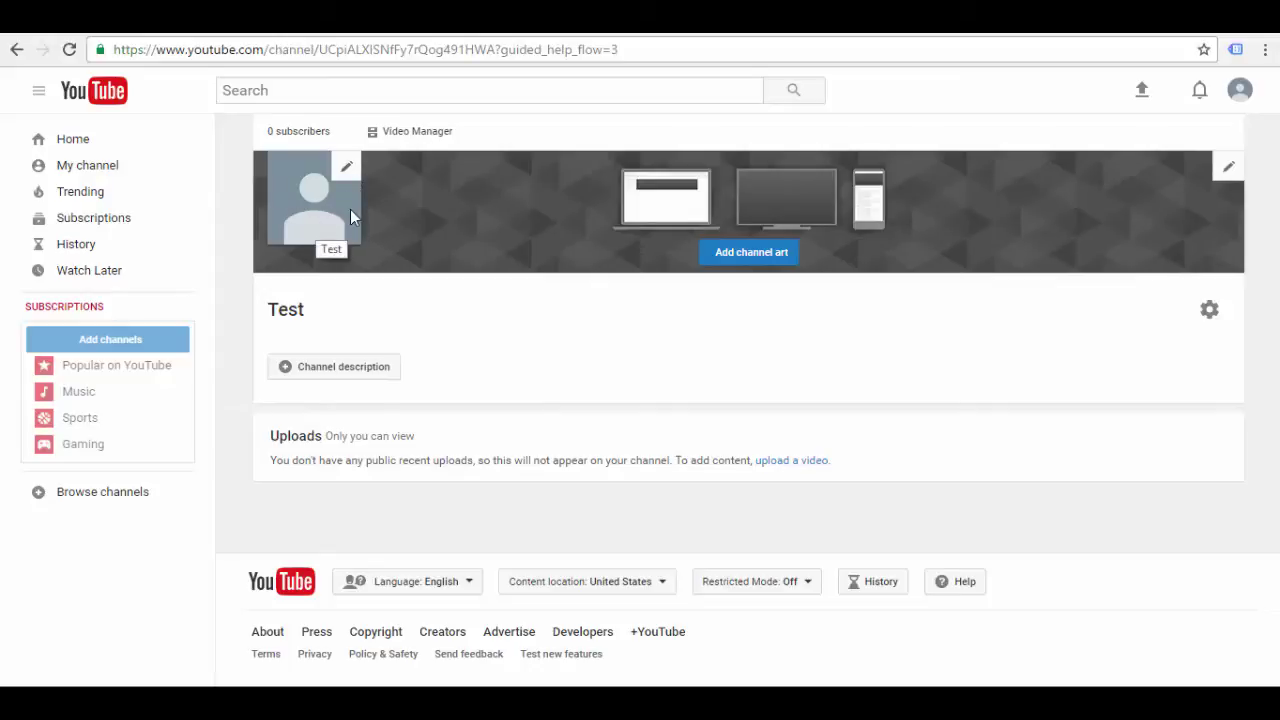
pyautogui.click(348, 170)
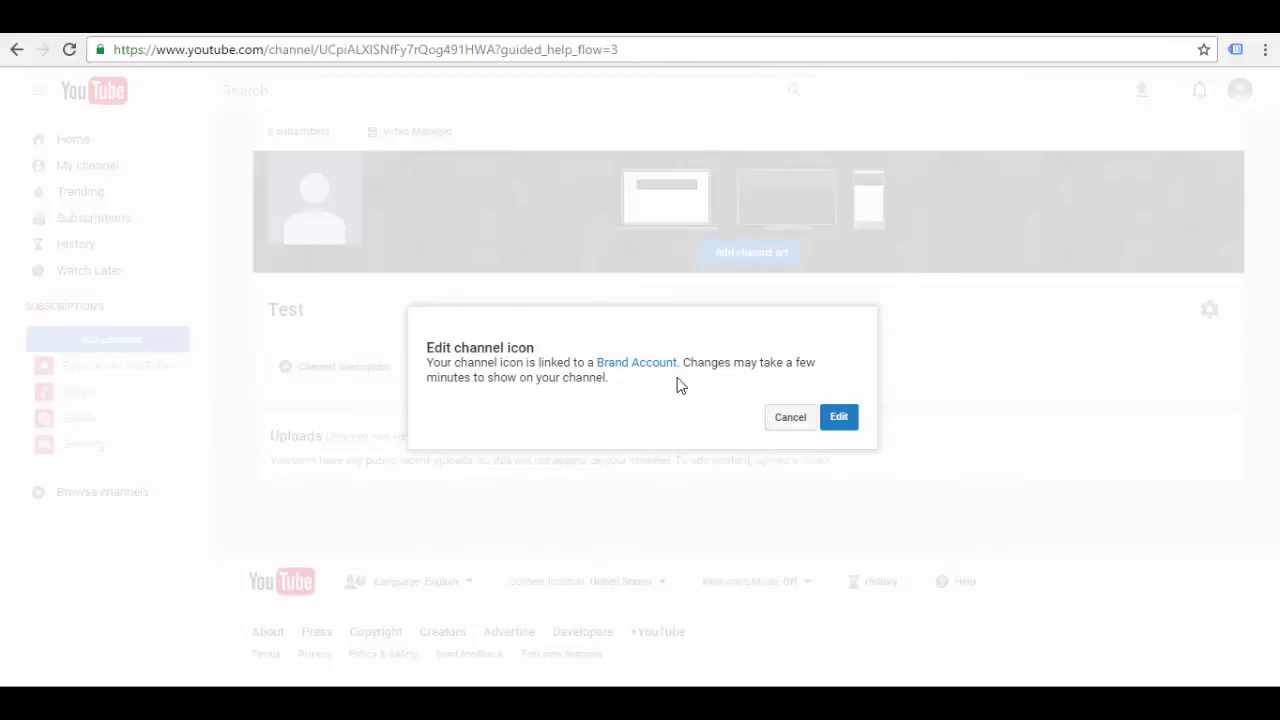
pyautogui.click(843, 422)
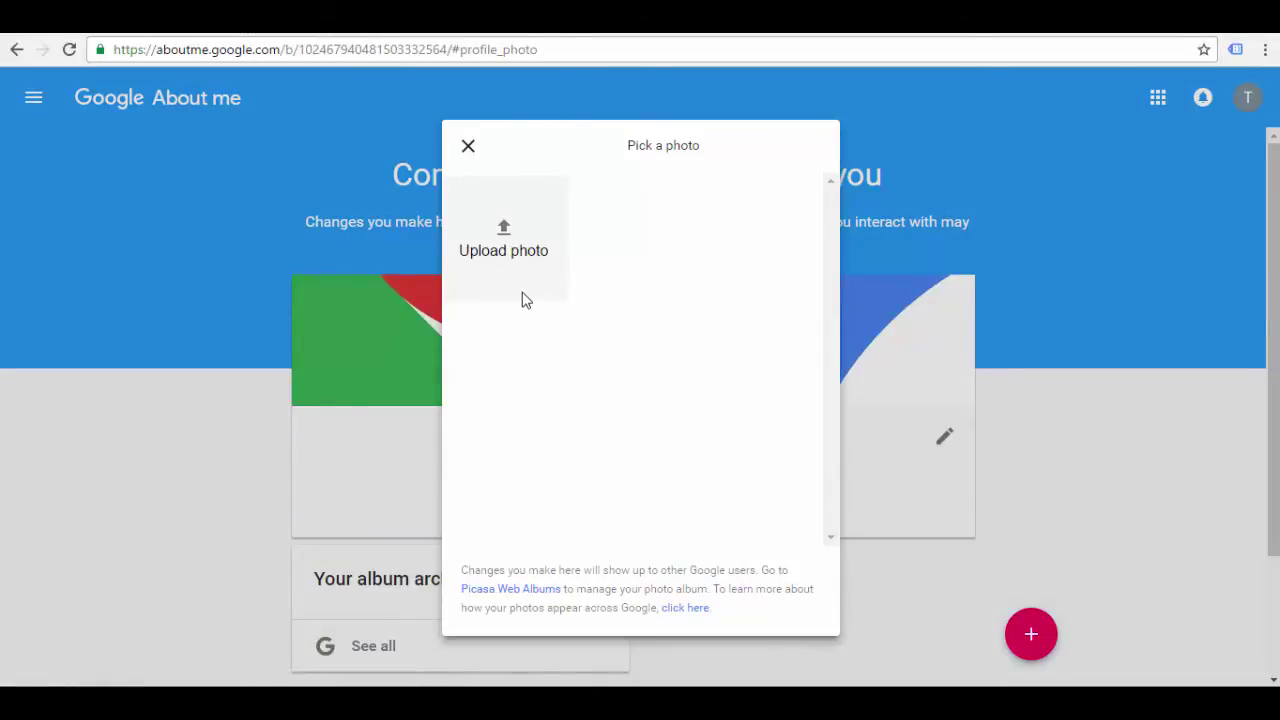
pyautogui.click(512, 249)
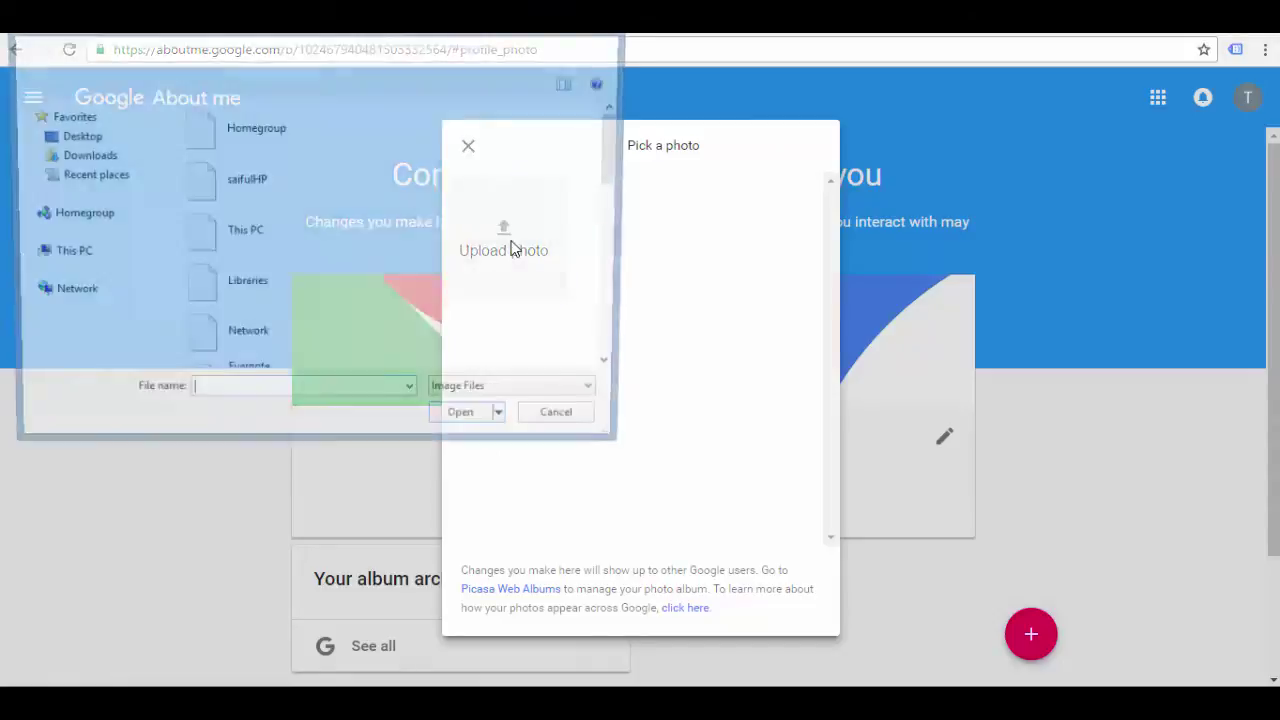
# Upload the Your Logo image from the desktop's Intro video folder as the profile photo, accepting the offered crop
pyautogui.moveTo(618, 150); pyautogui.dragTo(526, 249)
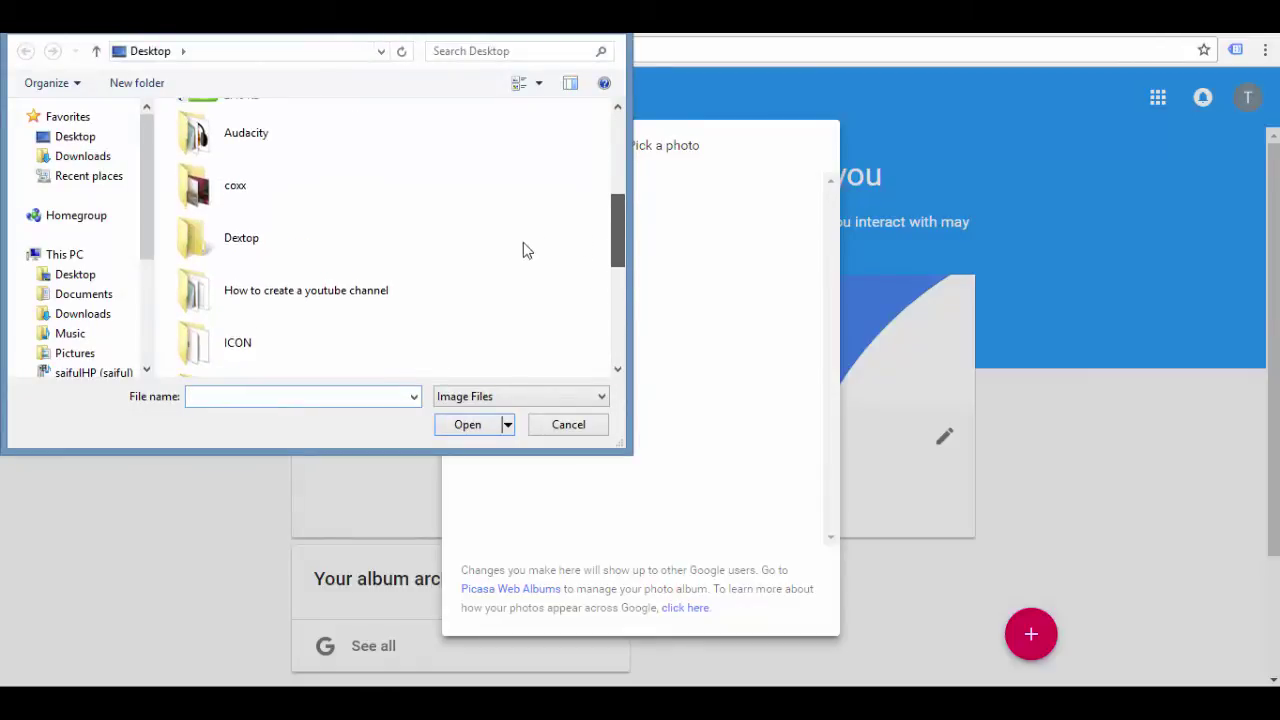
pyautogui.scroll(-3, 505, 262)
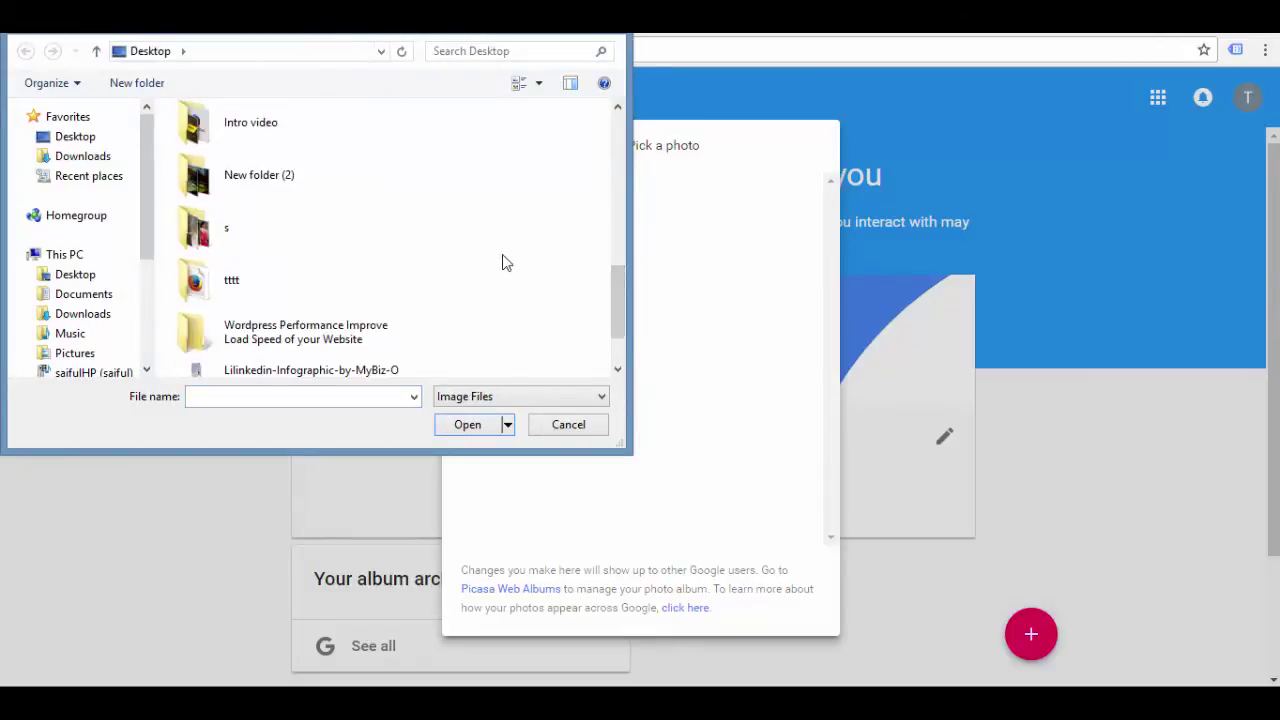
pyautogui.doubleClick(272, 146)
pyautogui.click(440, 170)
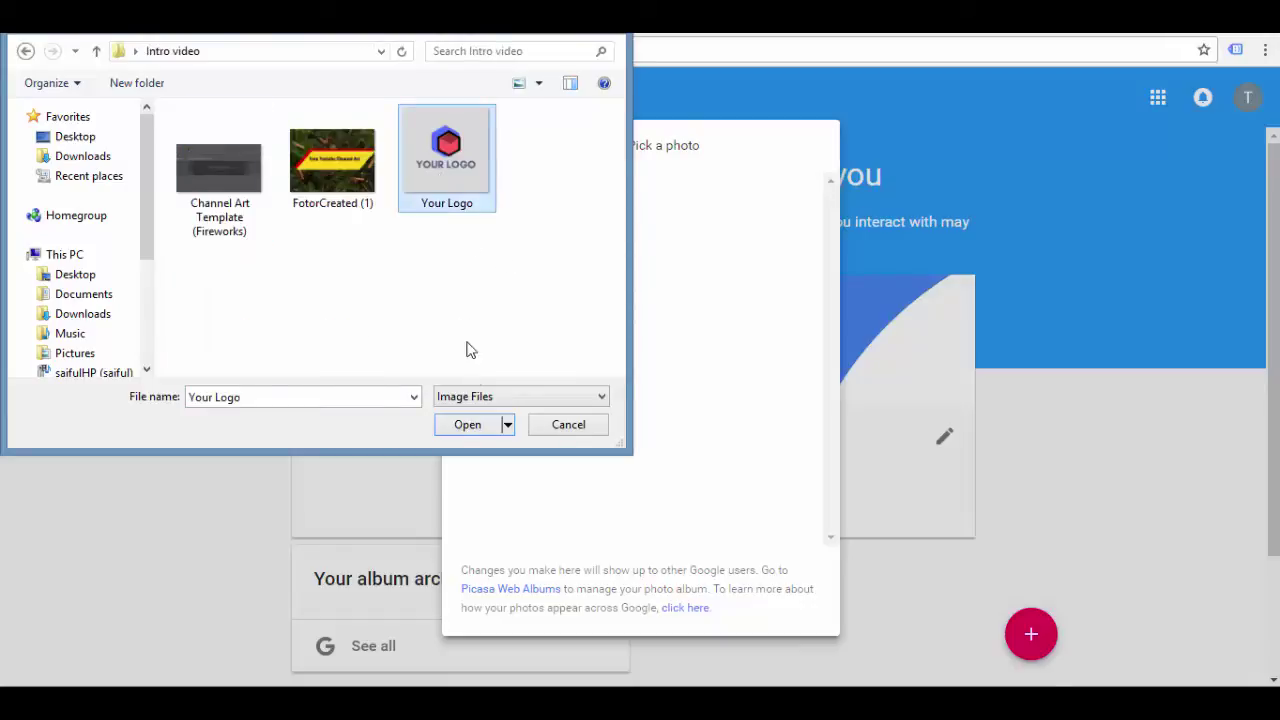
pyautogui.click(467, 425)
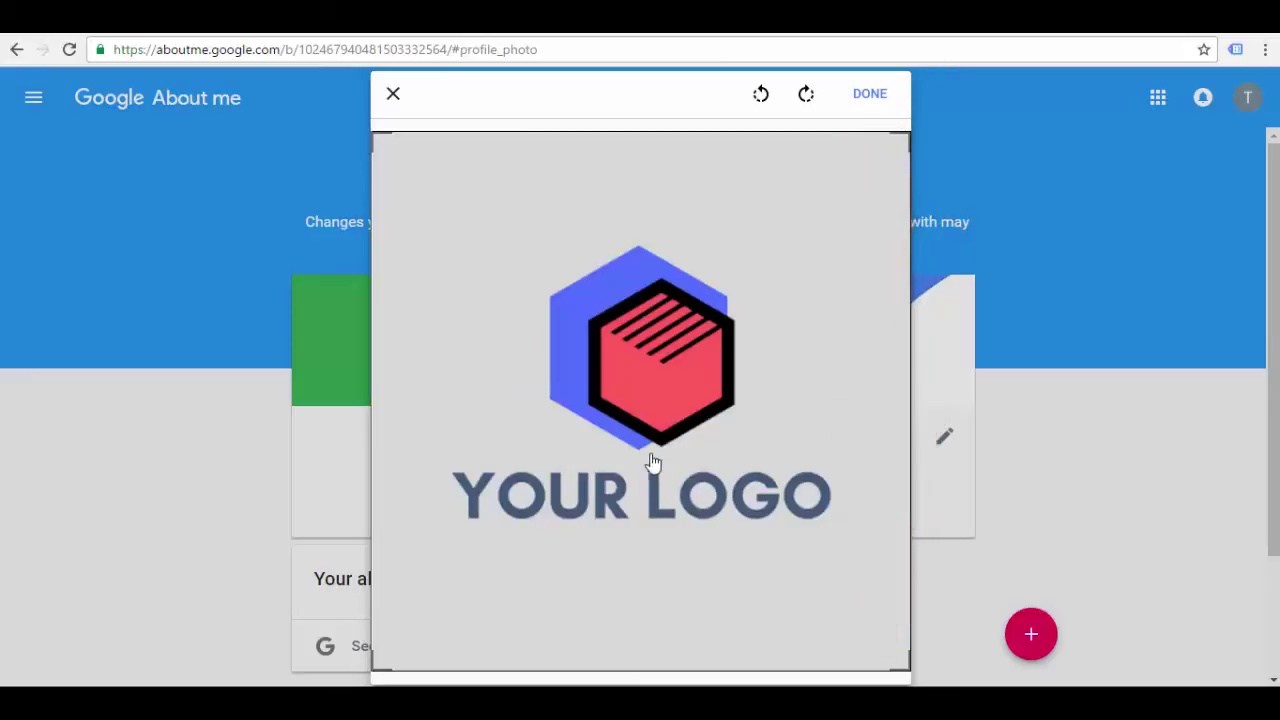
pyautogui.click(870, 95)
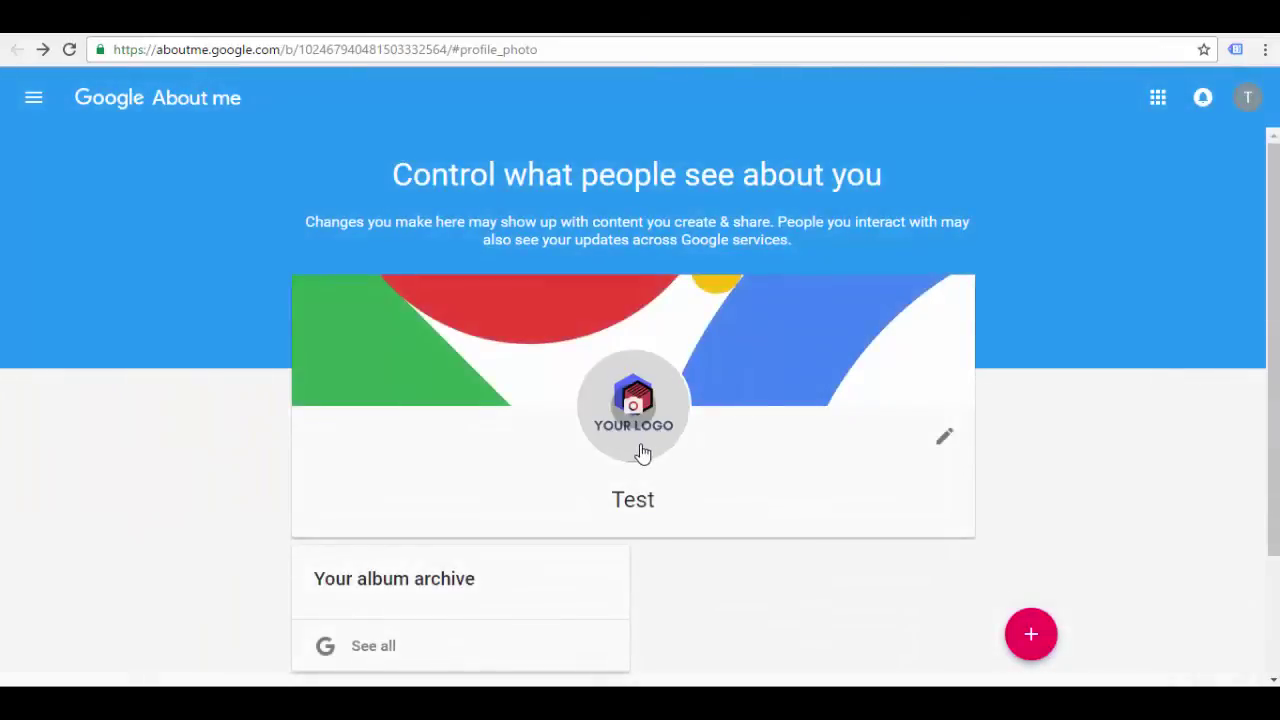
# Go back to the YouTube channel page and reload it
pyautogui.scroll(-2, 370, 200)
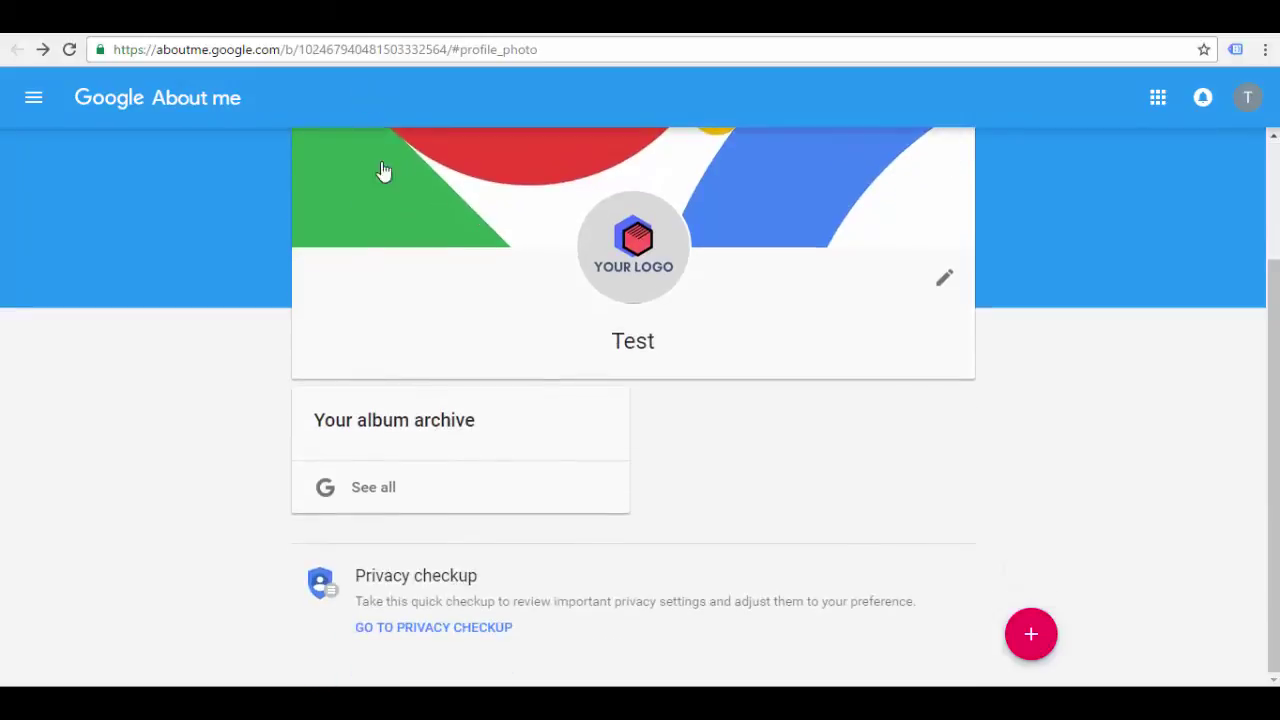
pyautogui.scroll(2, 500, 289)
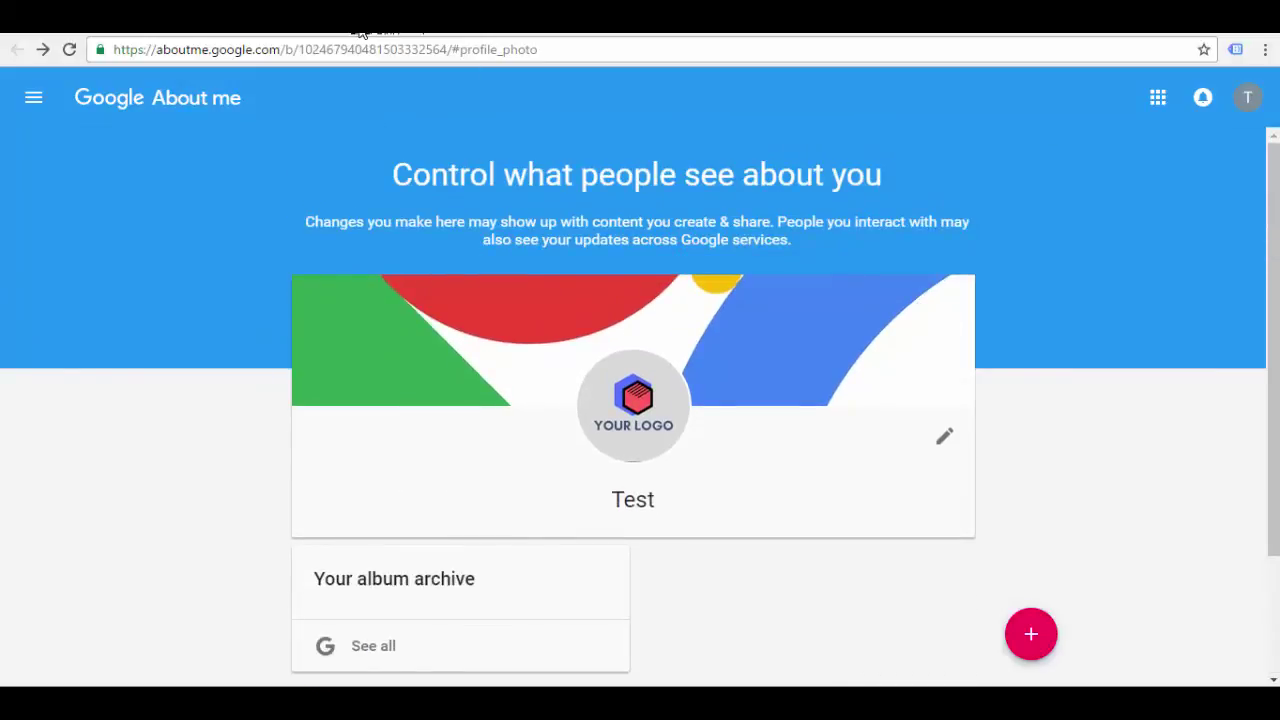
pyautogui.click(362, 32)
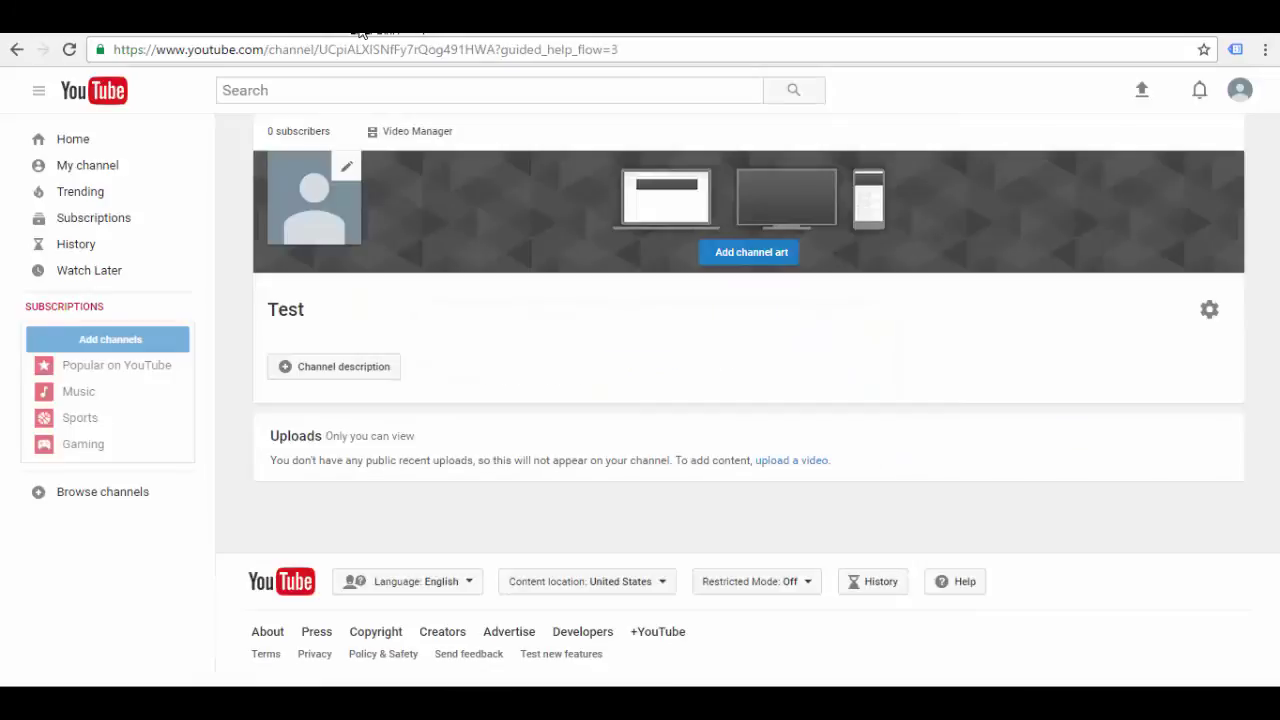
pyautogui.click(70, 56)
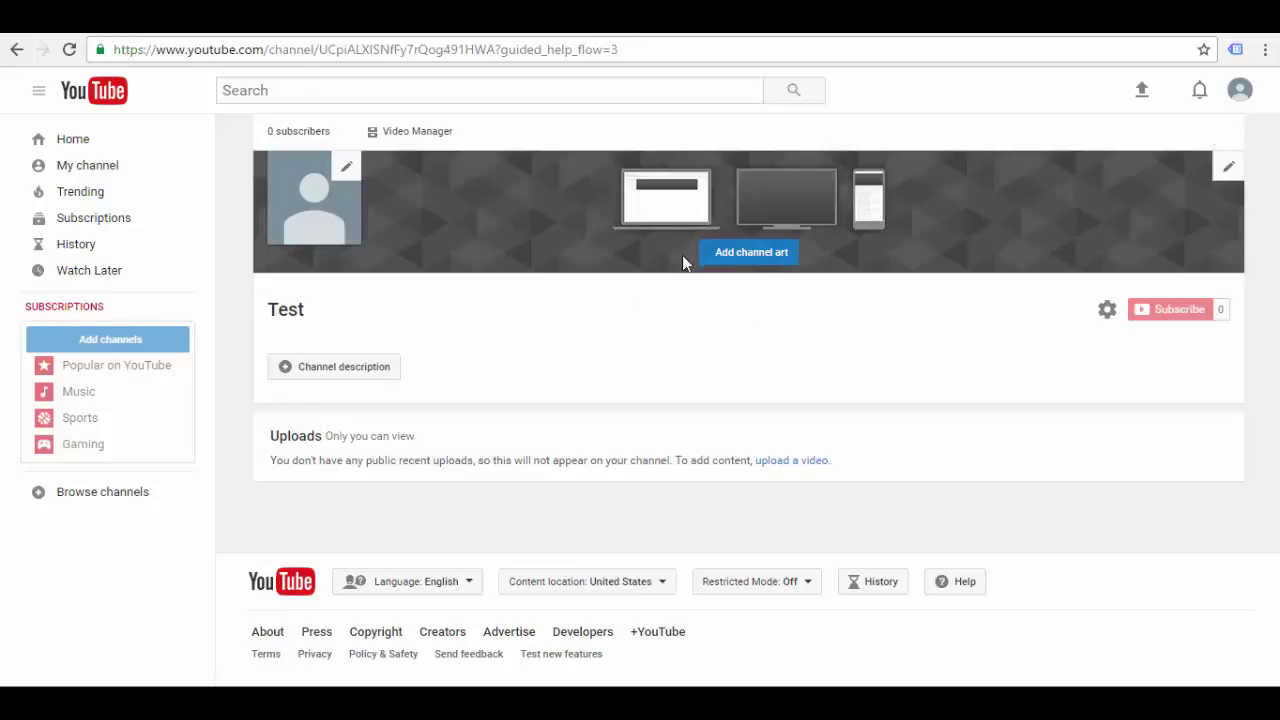
# Upload the FotorCreated (1) image from the Intro video folder for the channel art
pyautogui.click(766, 265)
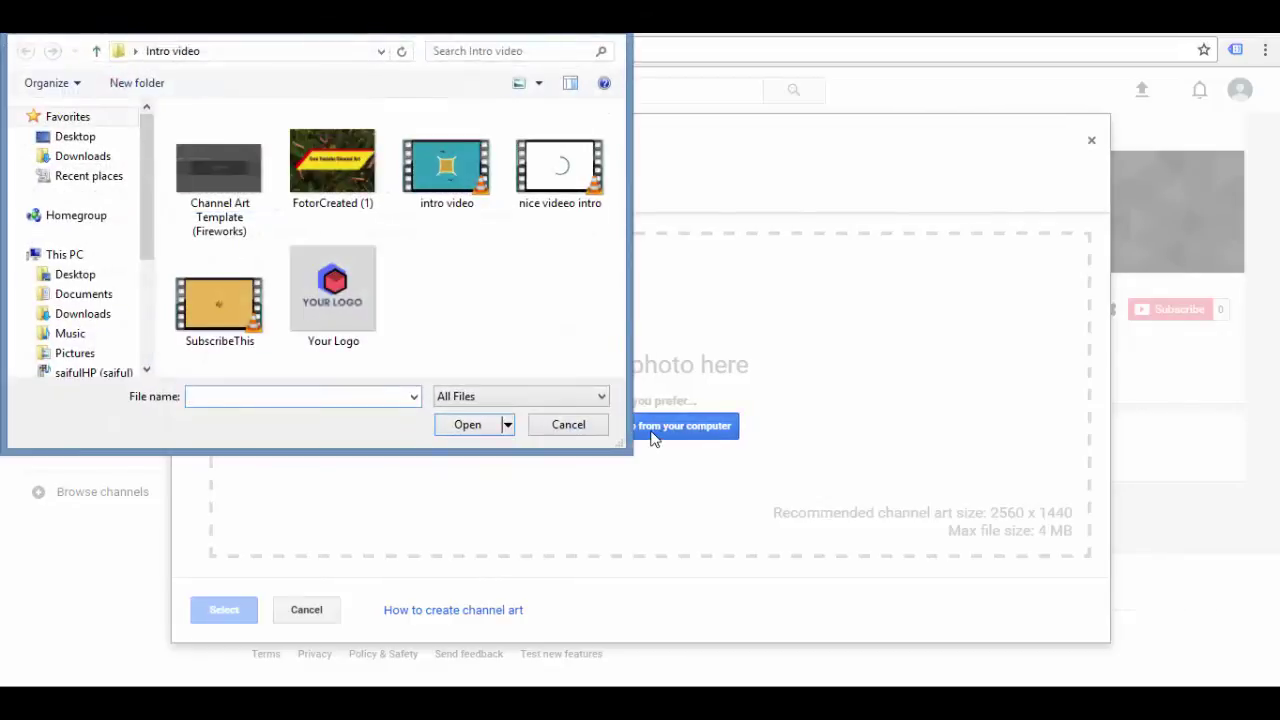
pyautogui.click(334, 156)
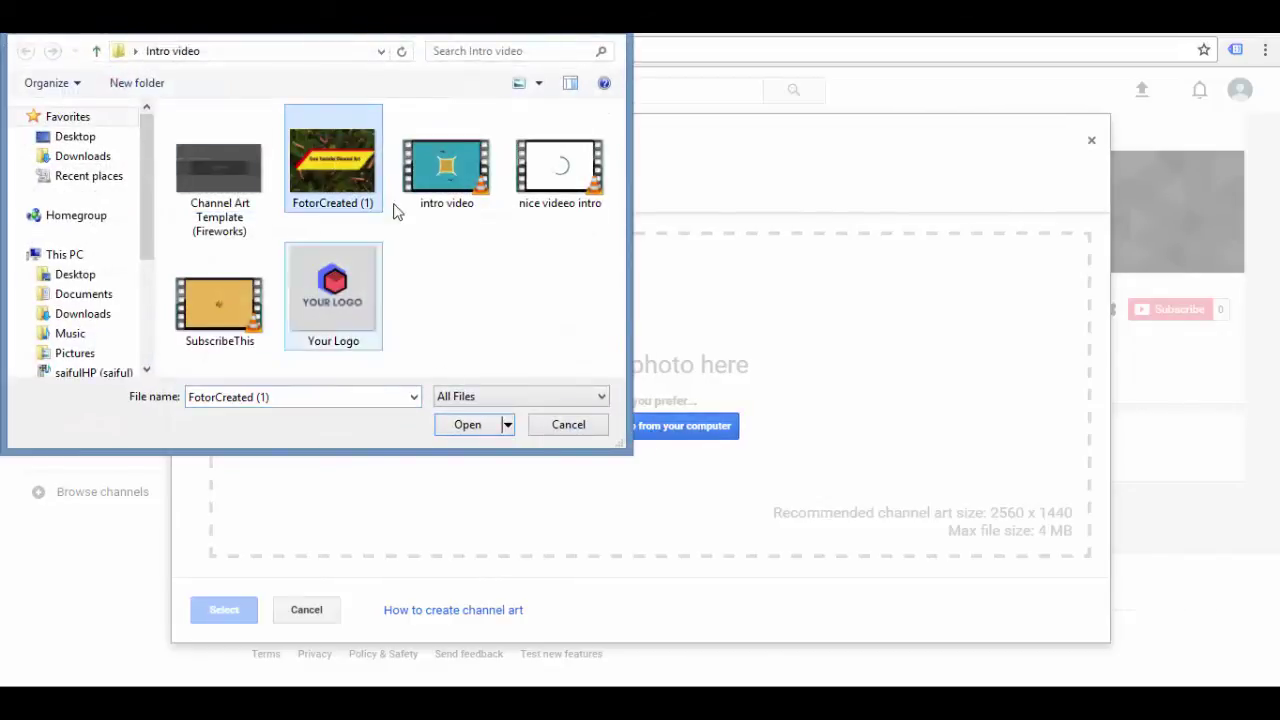
pyautogui.click(465, 424)
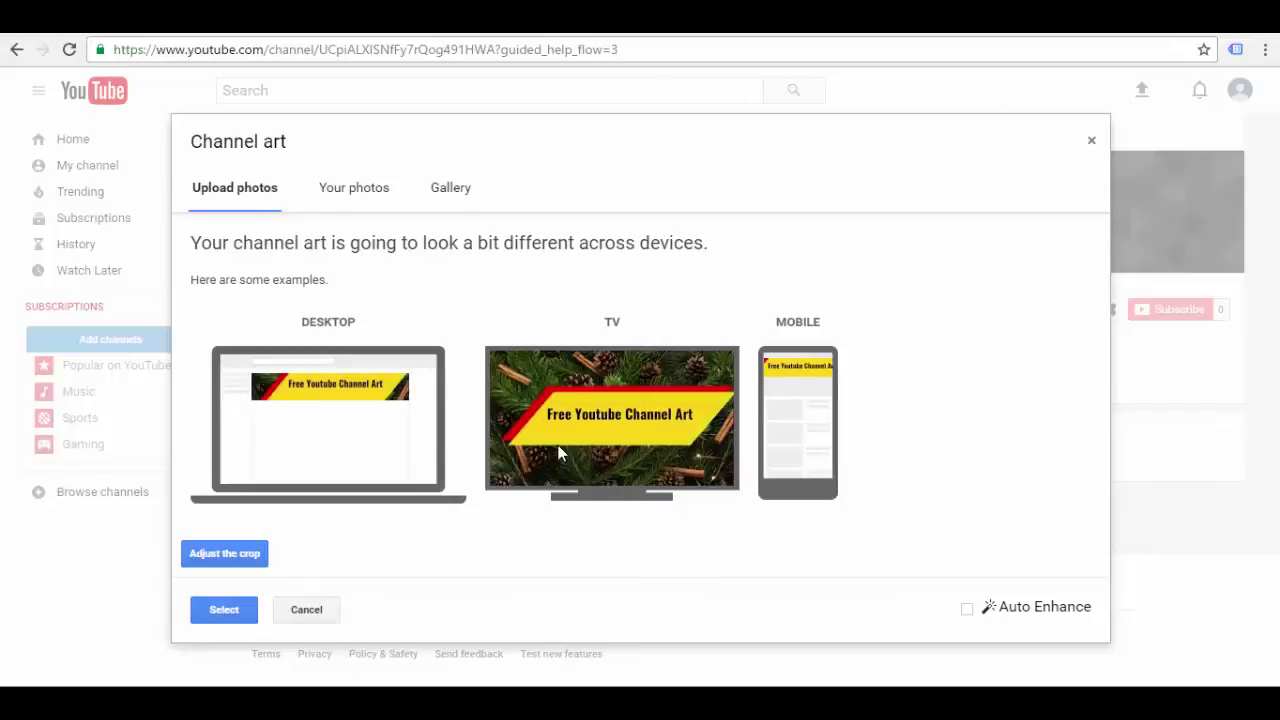
# Preview the uploaded banner from the account's own photos and the green leaf photo from the gallery as channel art
pyautogui.click(358, 196)
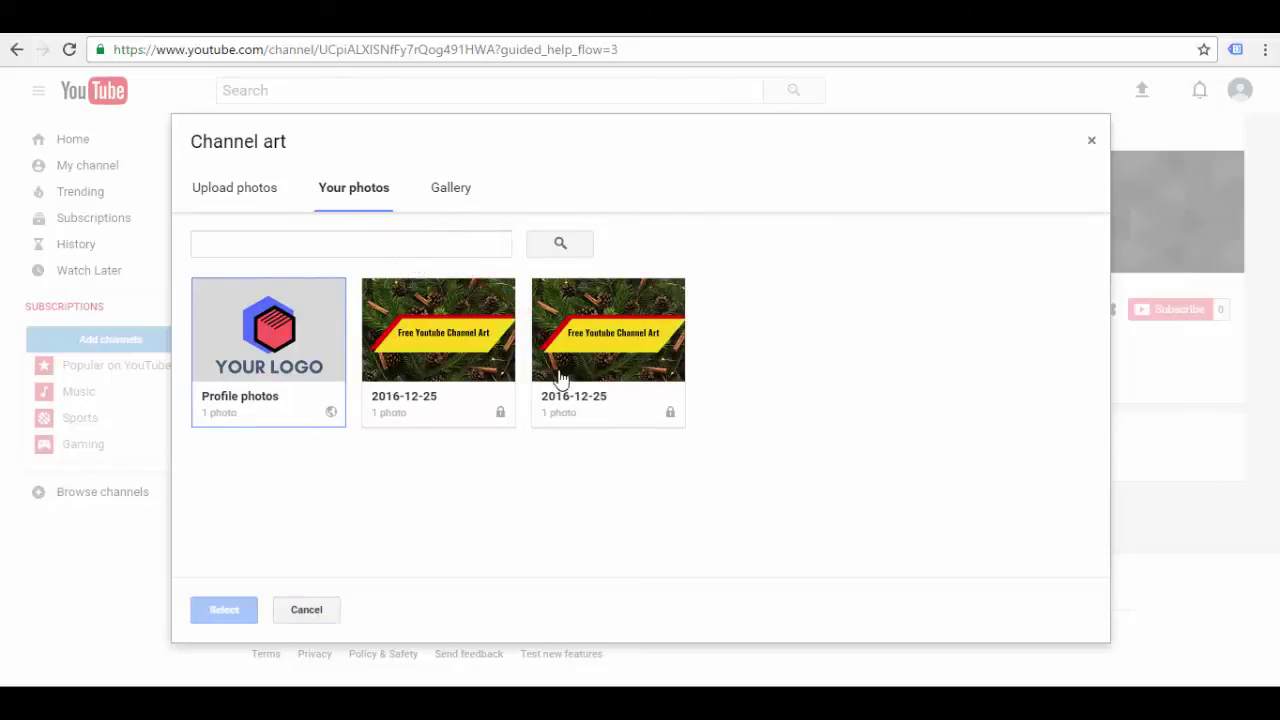
pyautogui.click(455, 348)
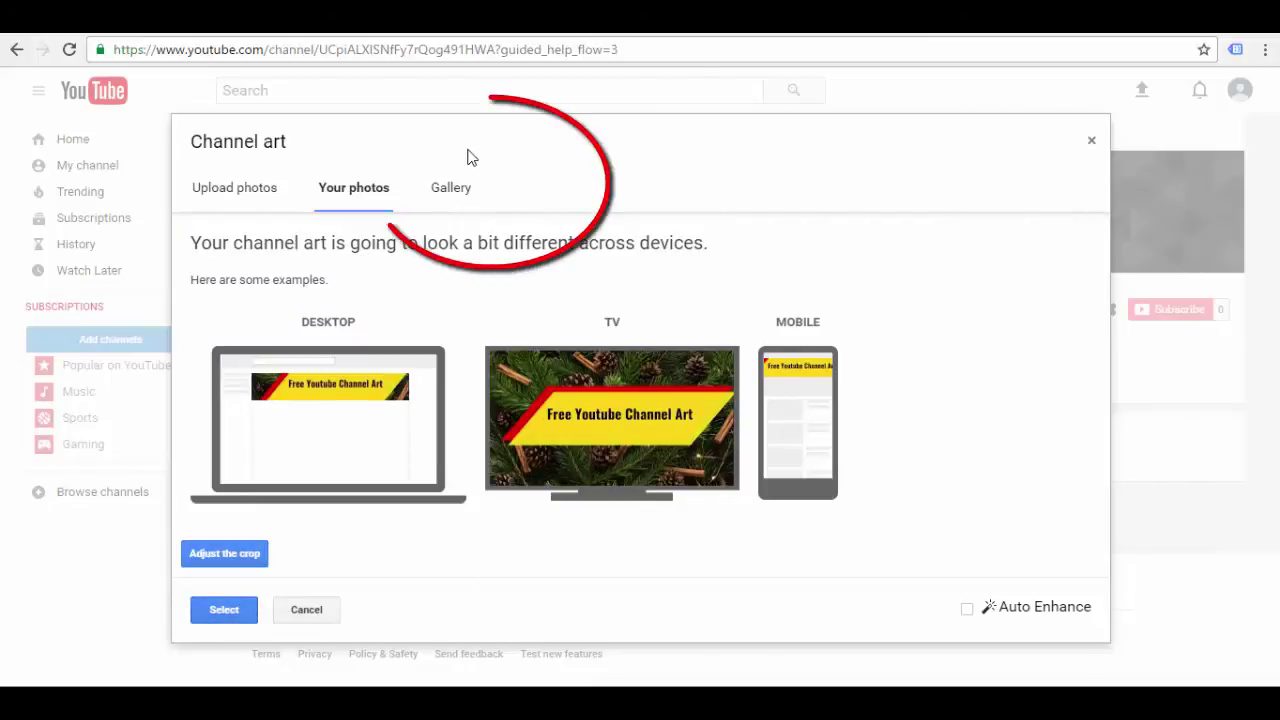
pyautogui.click(451, 190)
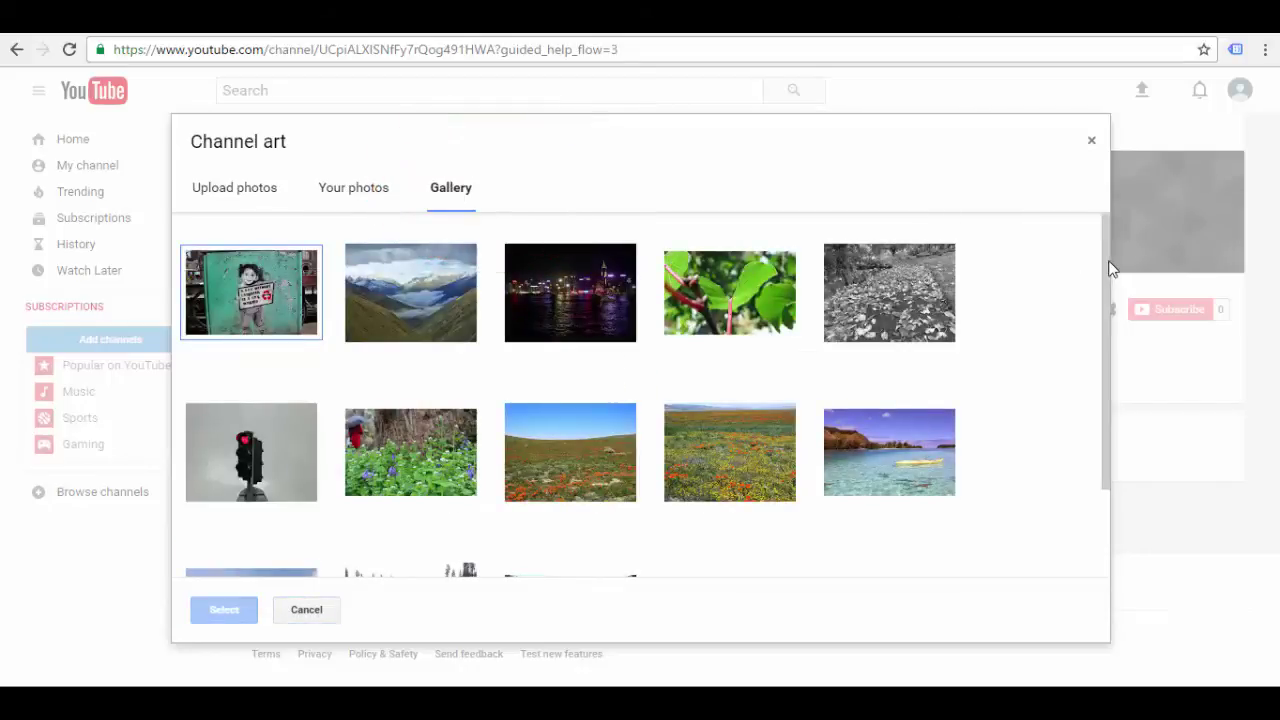
pyautogui.moveTo(1110, 268); pyautogui.dragTo(1049, 392)
pyautogui.moveTo(1109, 458); pyautogui.dragTo(1112, 228)
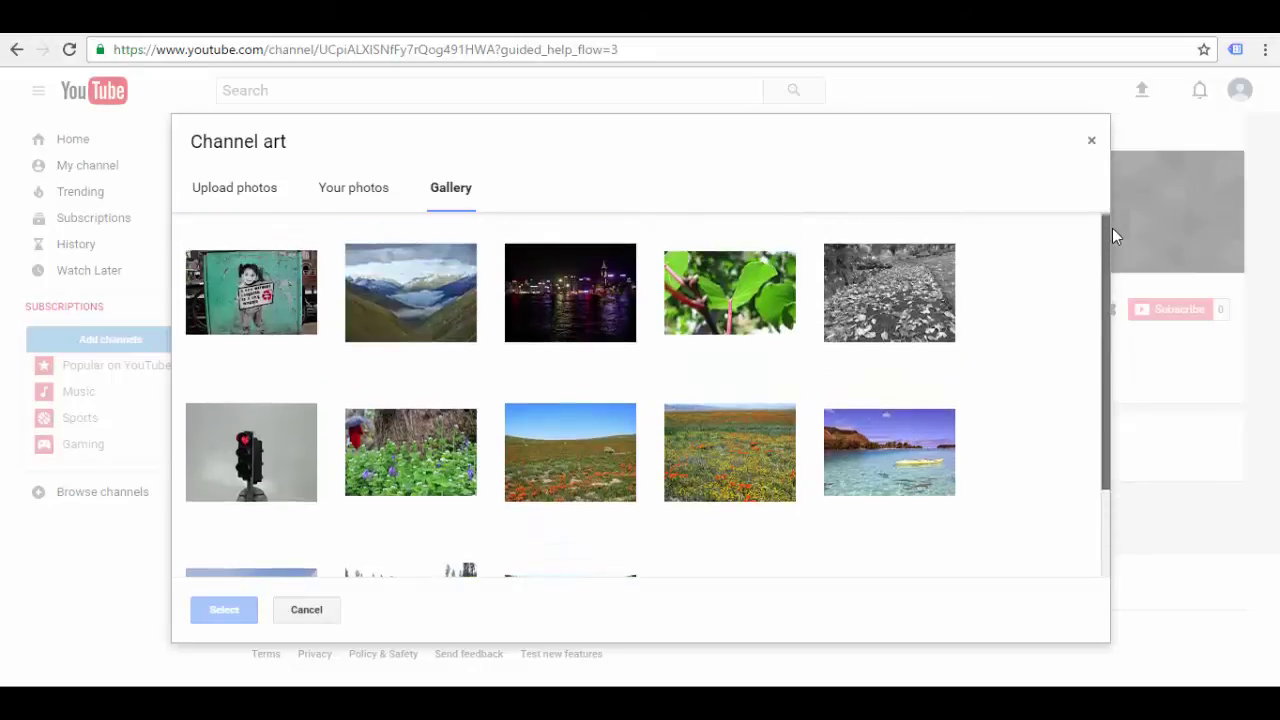
pyautogui.click(742, 313)
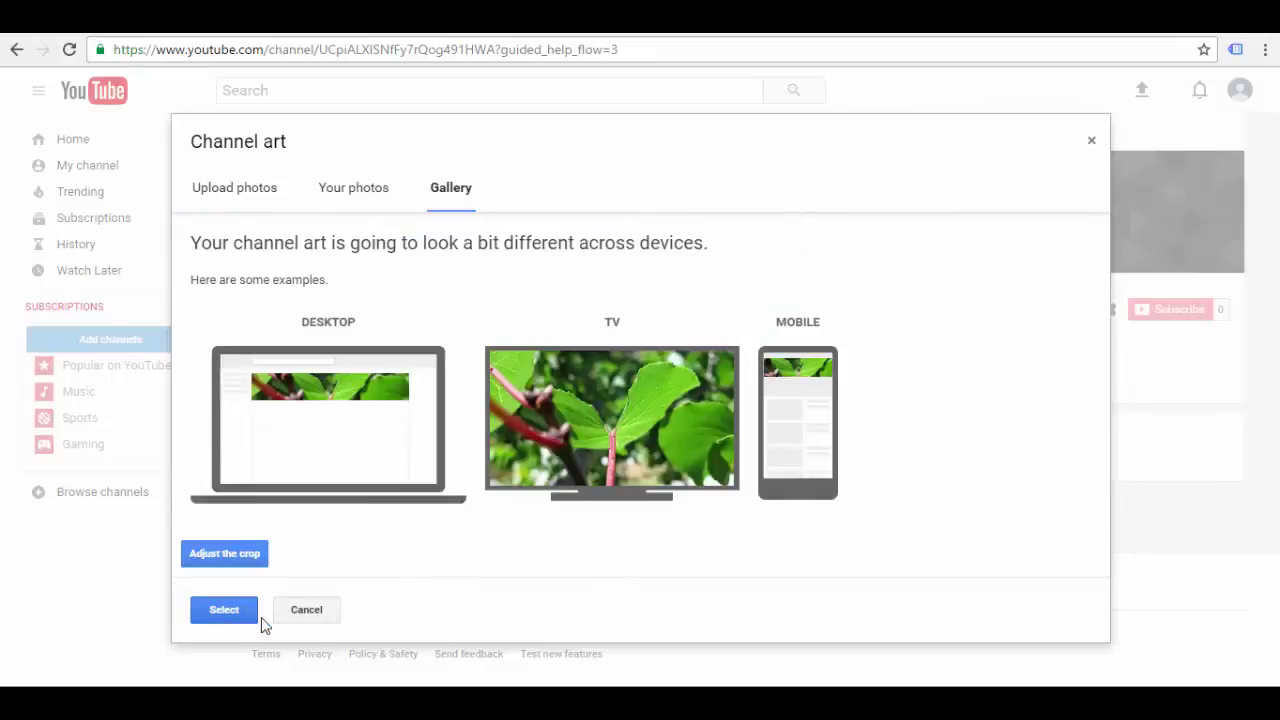
# Examine the stock photos offered in the channel art gallery
pyautogui.click(360, 198)
pyautogui.click(446, 200)
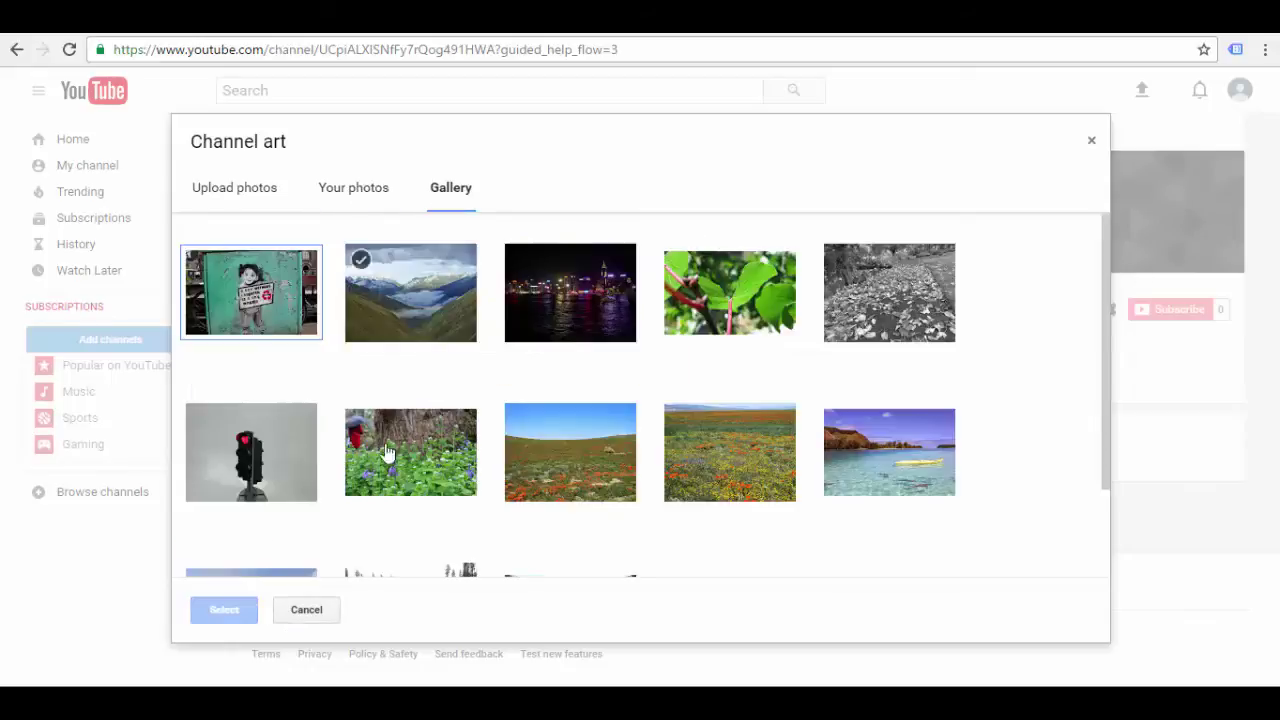
pyautogui.scroll(-2, 393, 463)
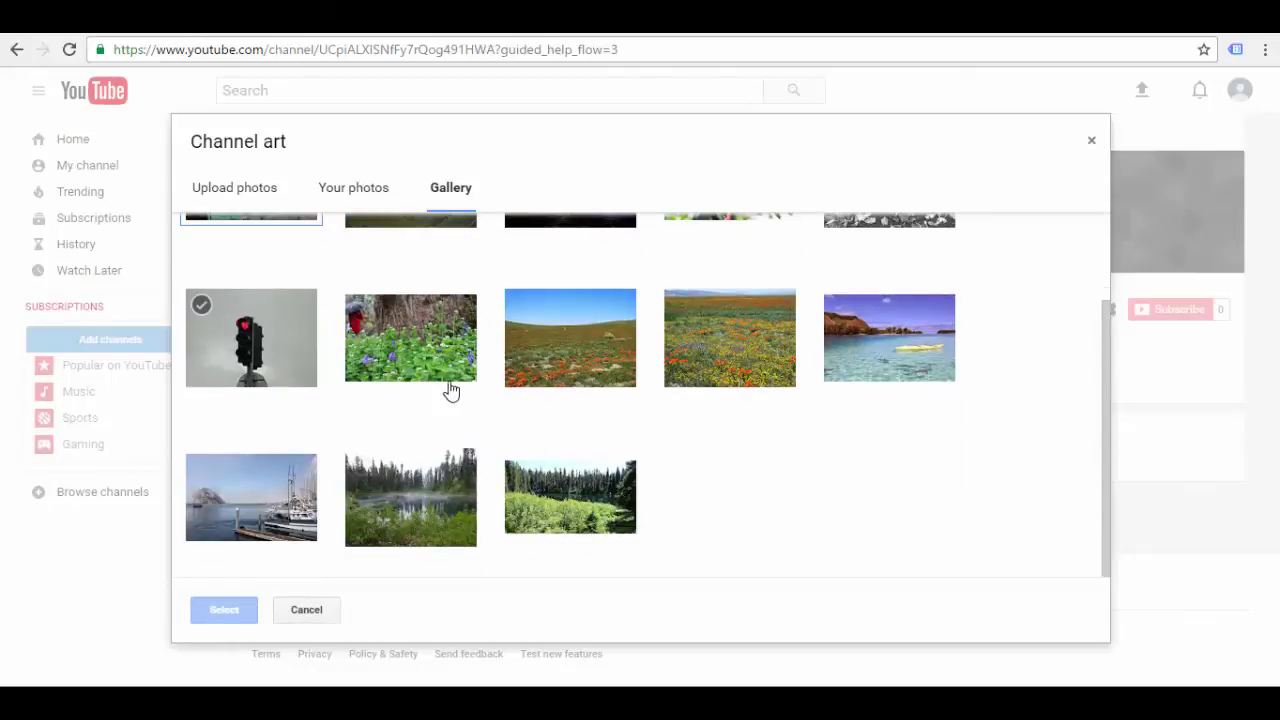
pyautogui.scroll(2, 449, 389)
pyautogui.scroll(-2, 500, 405)
pyautogui.scroll(2, 493, 400)
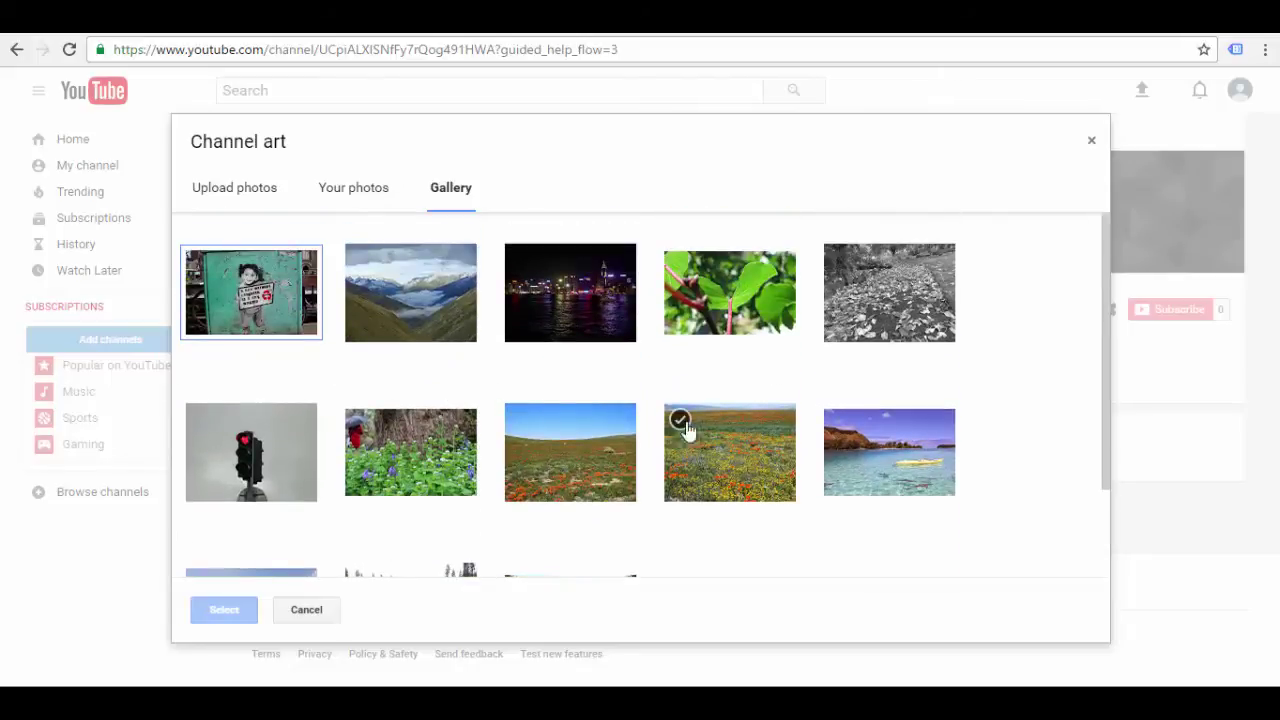
pyautogui.scroll(-2, 700, 430)
pyautogui.scroll(2, 714, 428)
pyautogui.moveTo(1101, 277); pyautogui.dragTo(1108, 320)
pyautogui.scroll(-1, 997, 374)
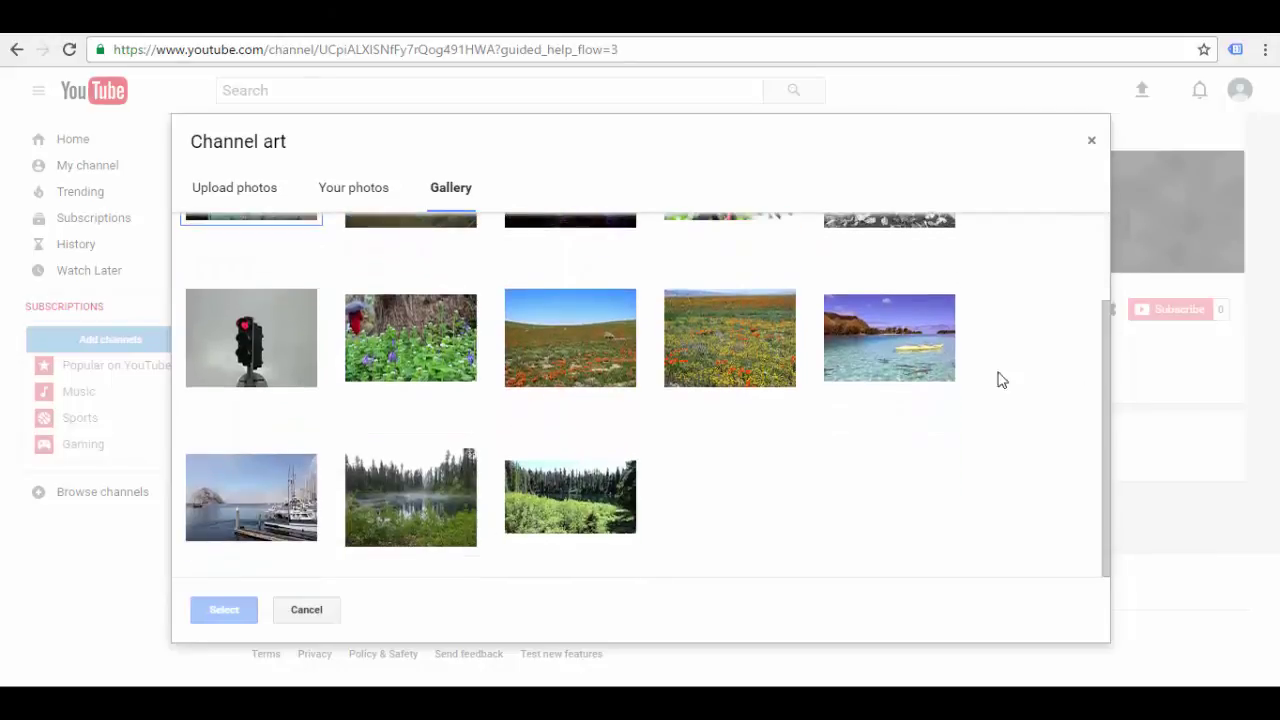
# Apply the Free Youtube Channel Art banner from the 2016-12-25 photo album as channel art and reload the channel page
pyautogui.click(352, 189)
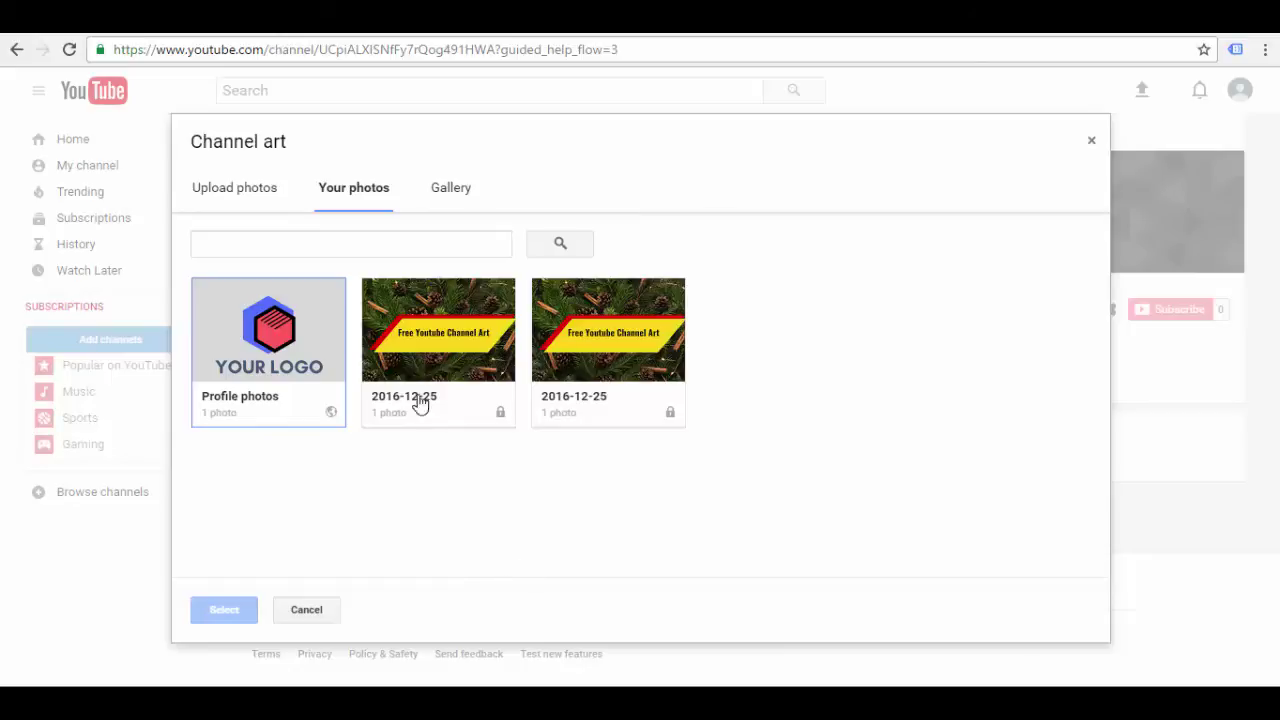
pyautogui.click(457, 357)
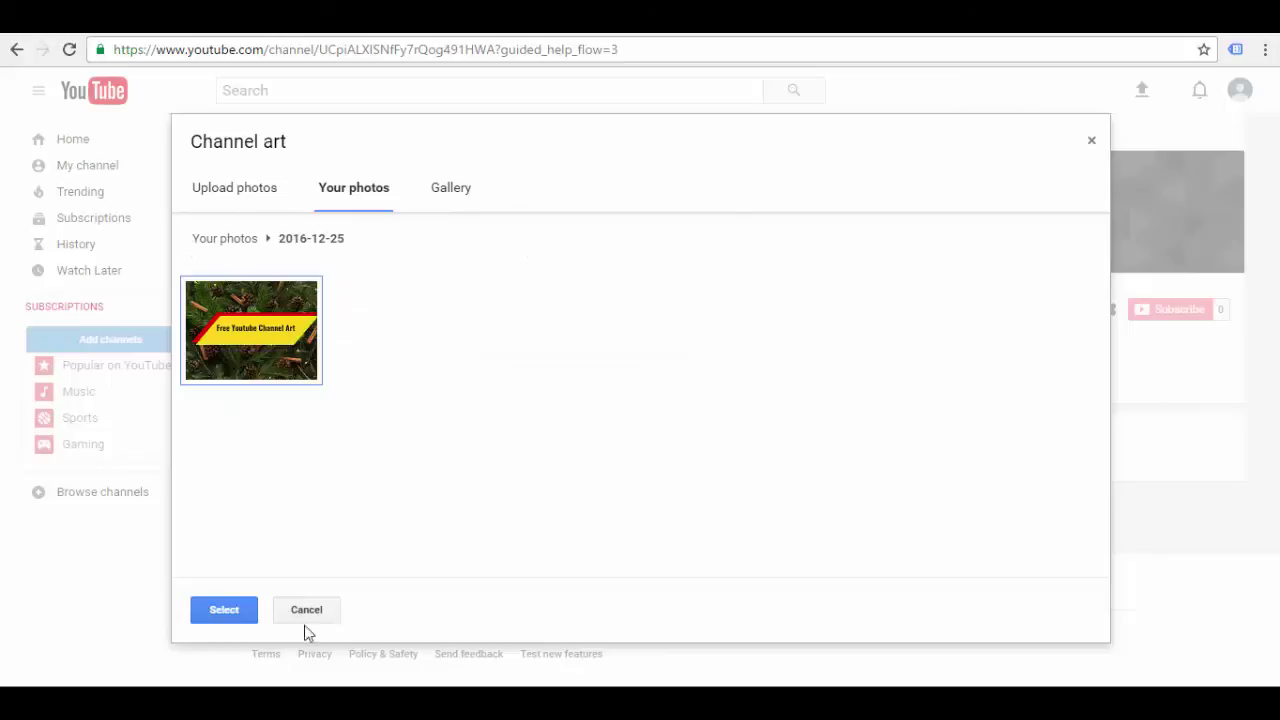
pyautogui.click(231, 612)
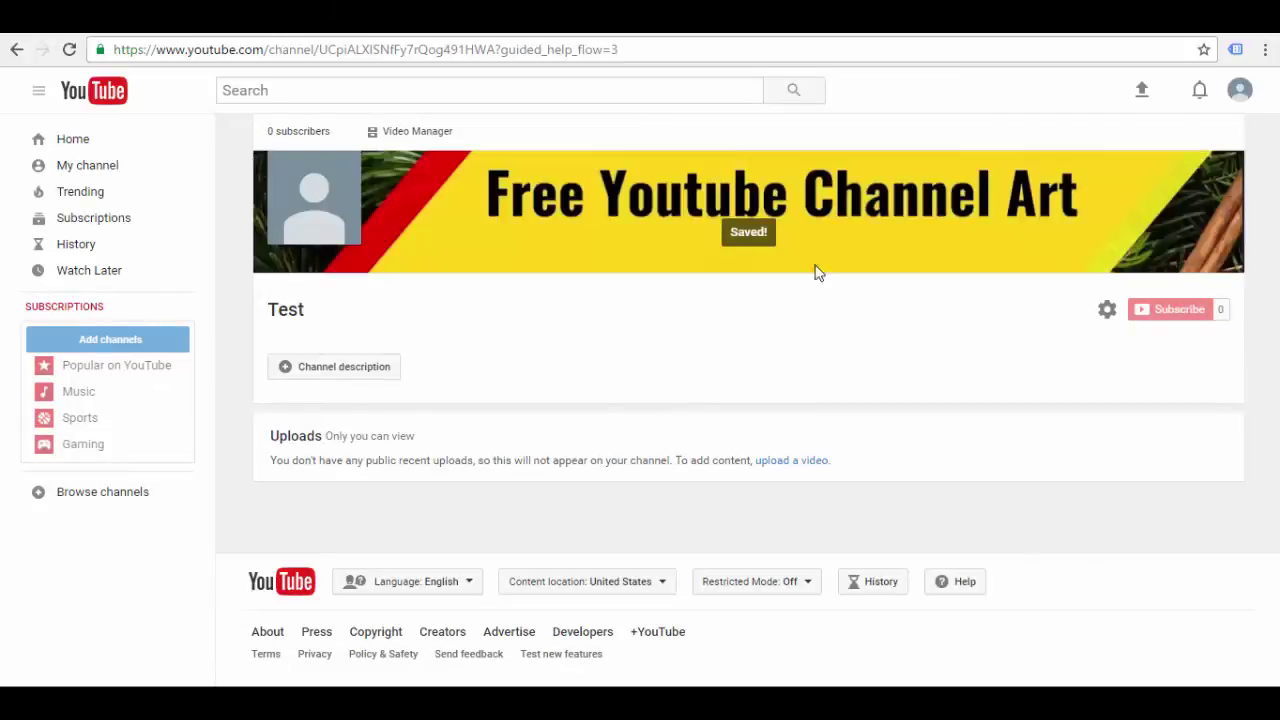
pyautogui.click(70, 52)
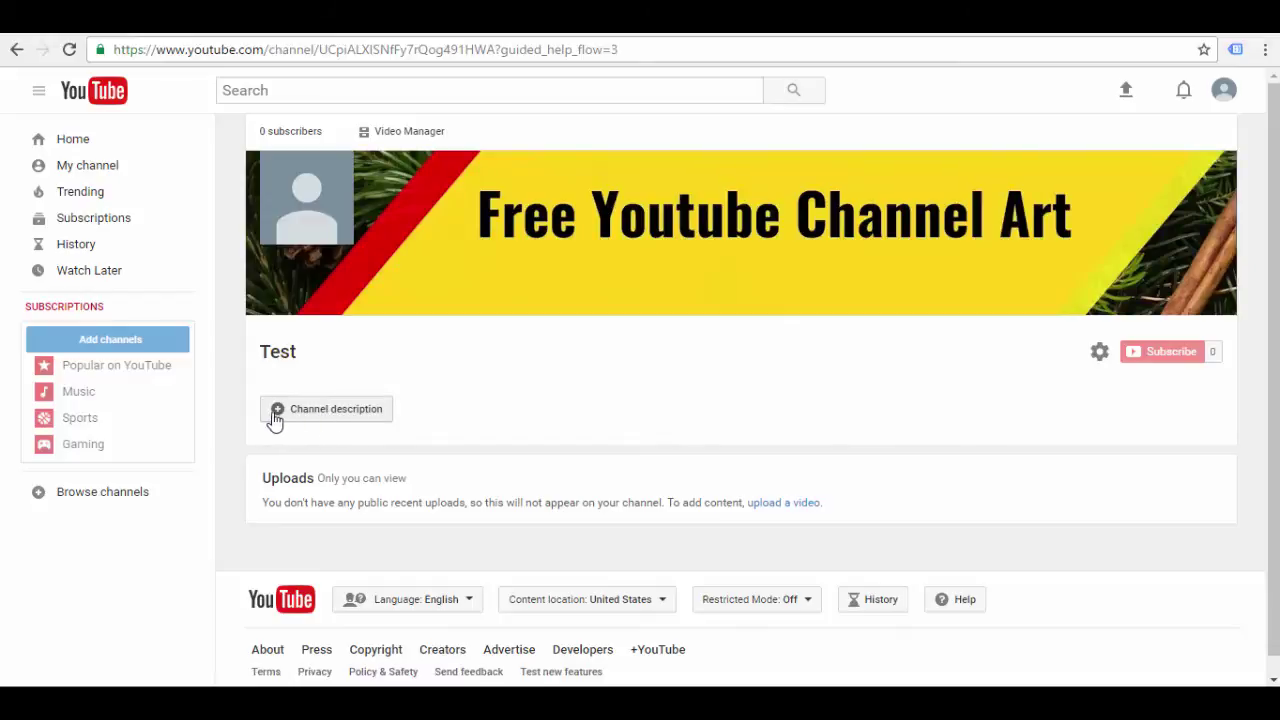
# Open the channel description for editing and cancel without entering any text
pyautogui.click(335, 420)
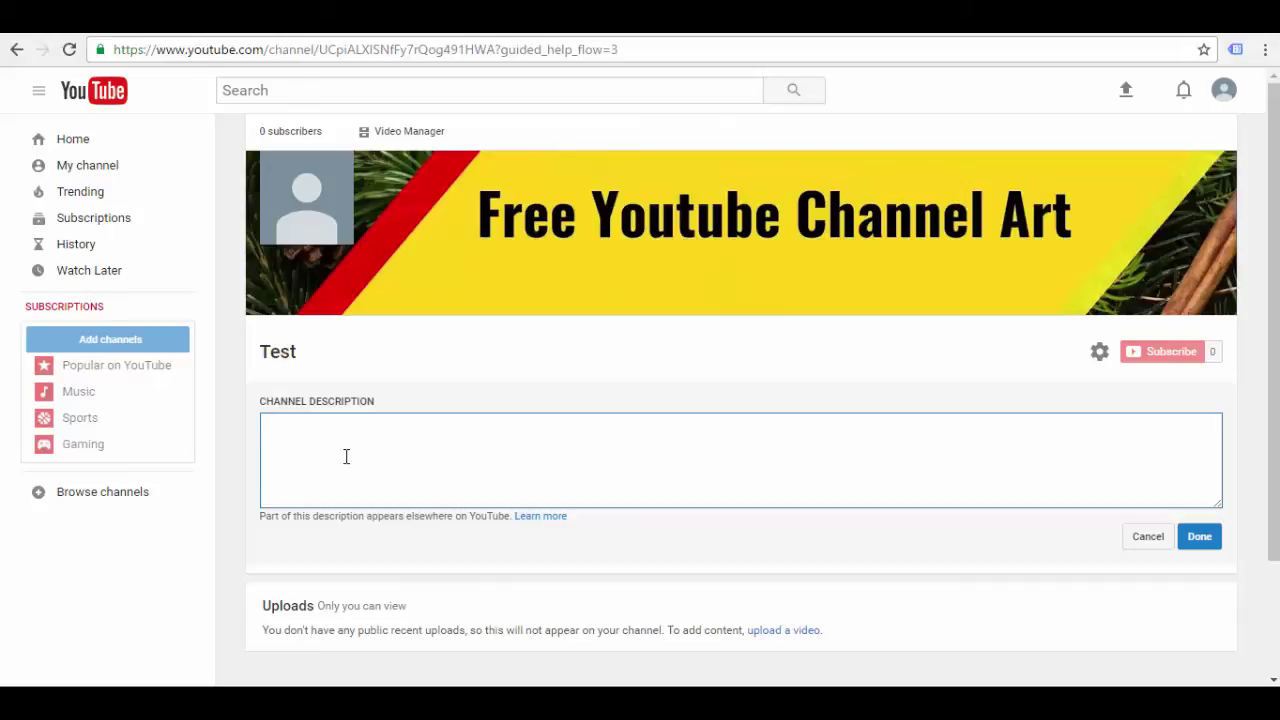
pyautogui.click(1162, 541)
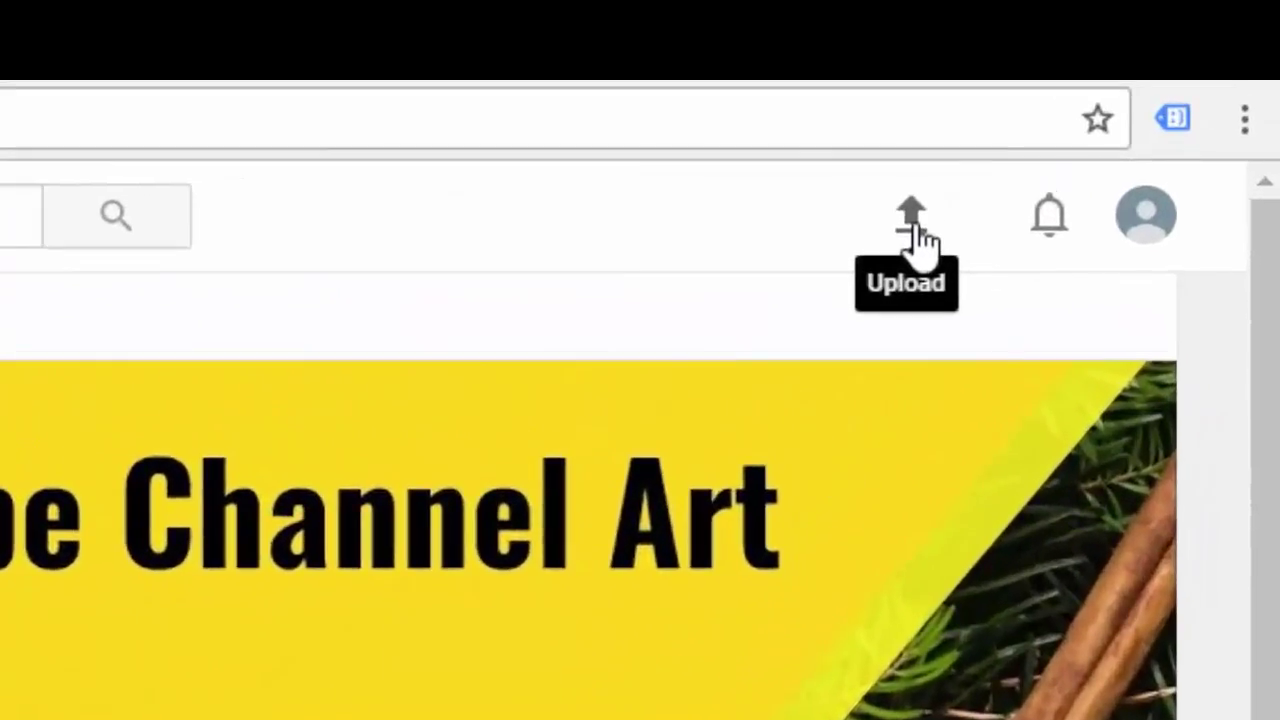
# Start a new video upload and choose Public as its privacy setting
pyautogui.click(915, 232)
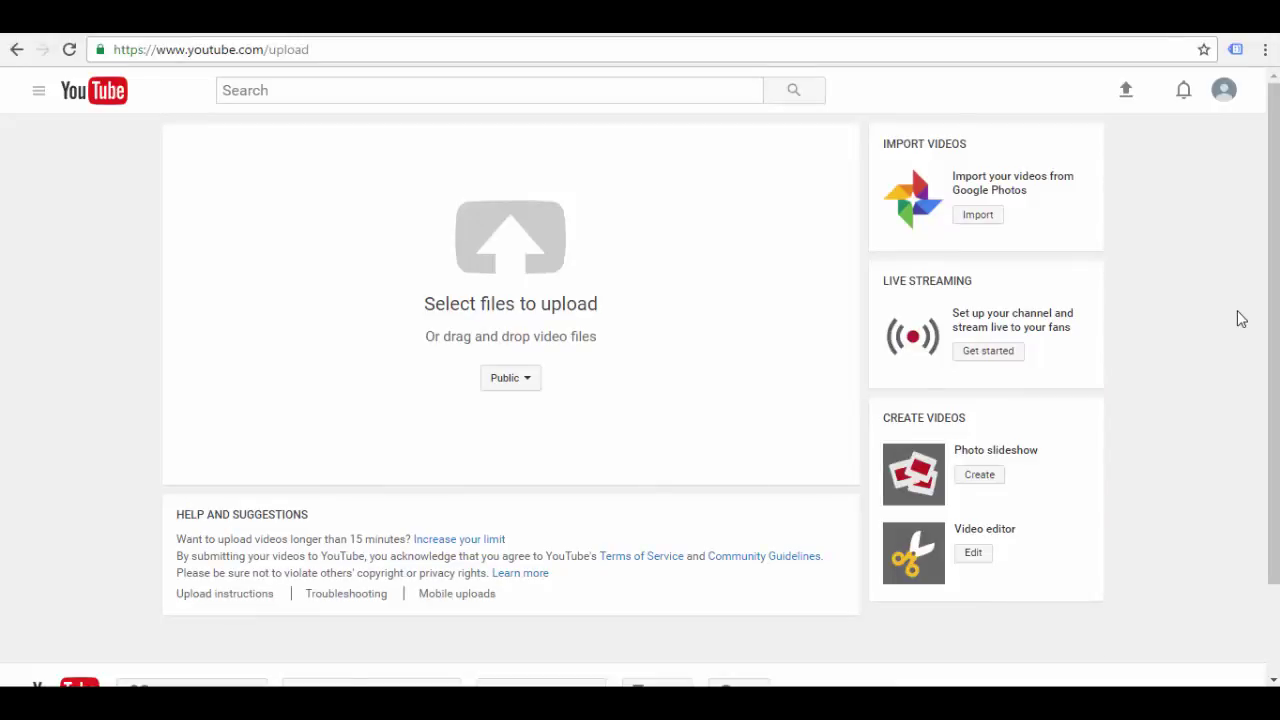
pyautogui.click(521, 391)
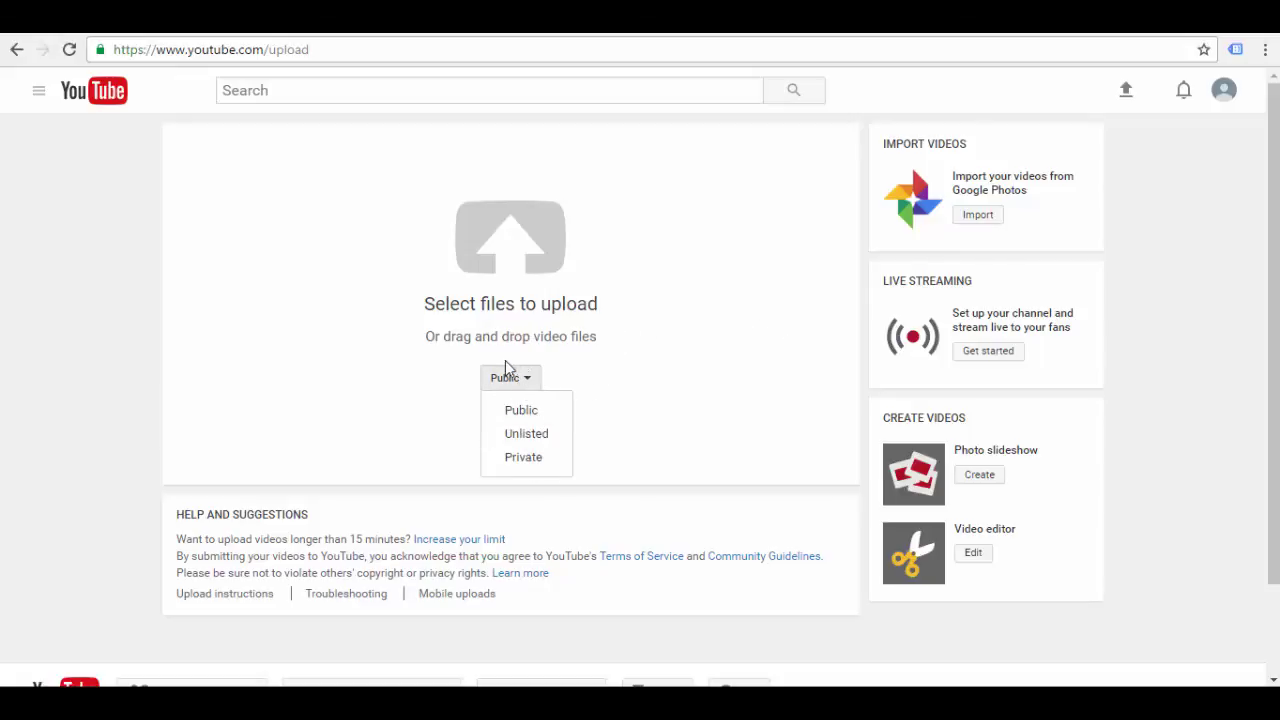
pyautogui.click(515, 412)
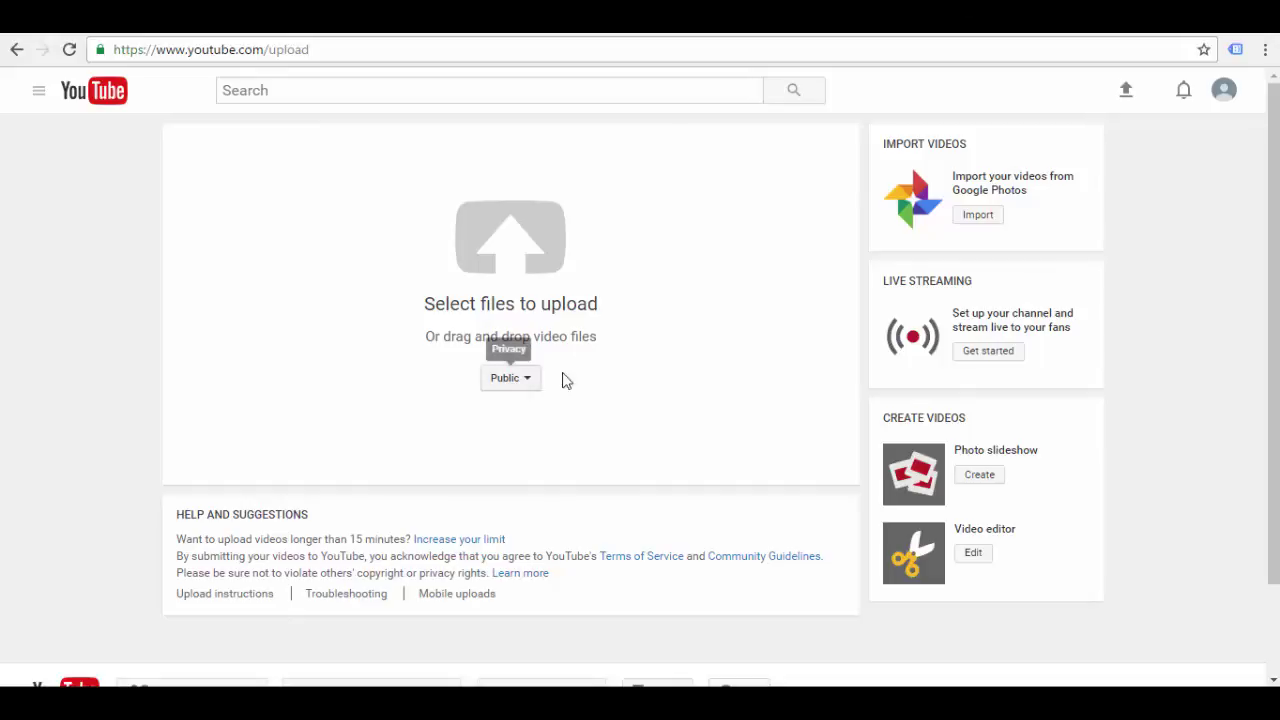
# Upload the "intro video" file from the Intro video folder
pyautogui.click(514, 254)
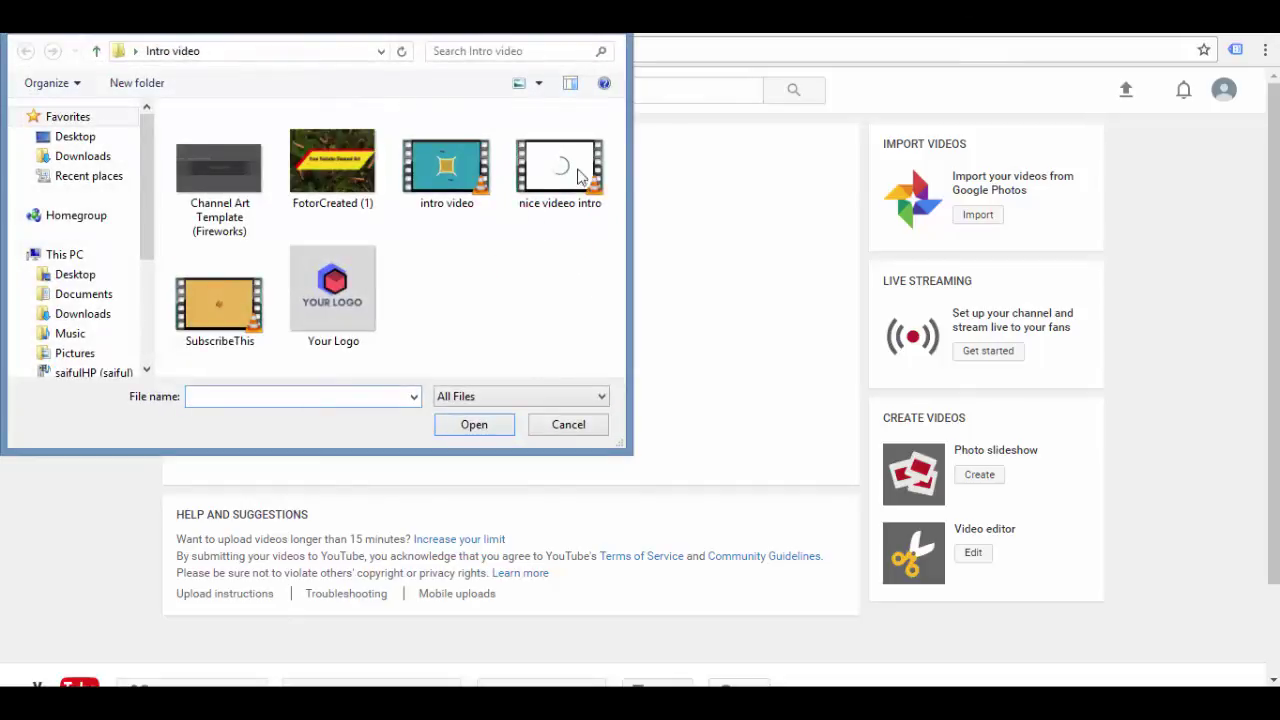
pyautogui.click(620, 33)
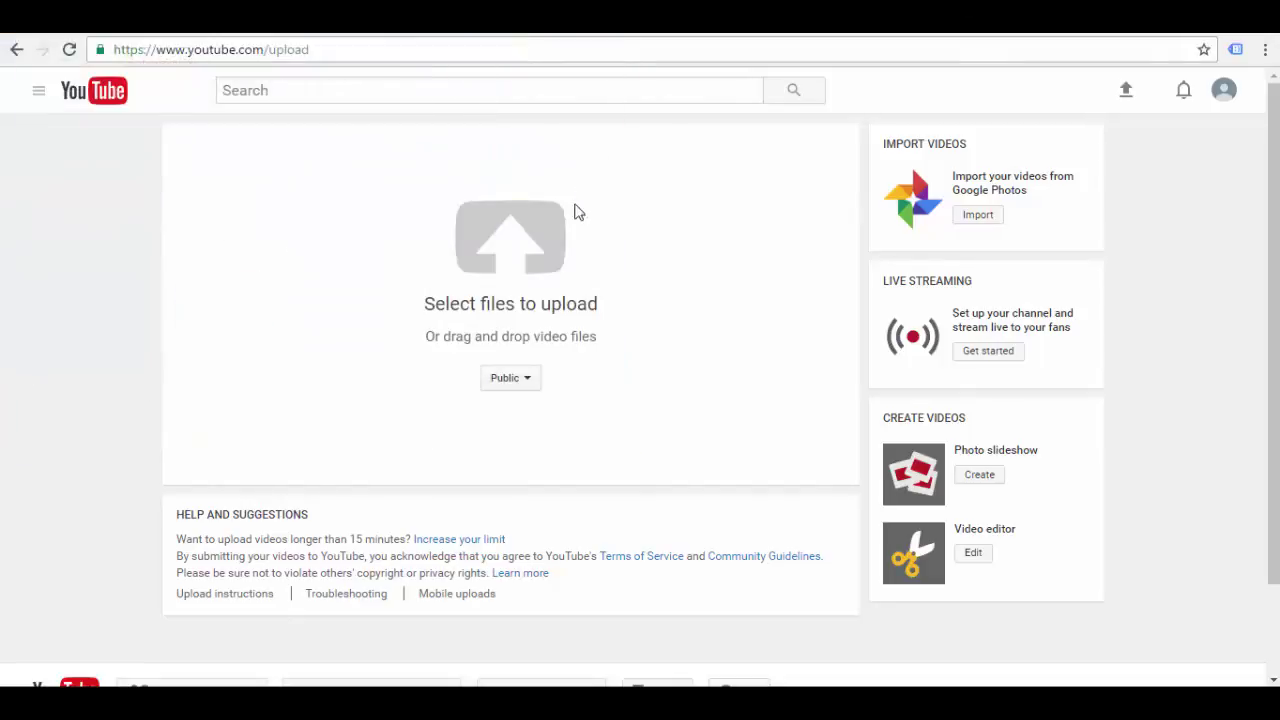
pyautogui.click(517, 250)
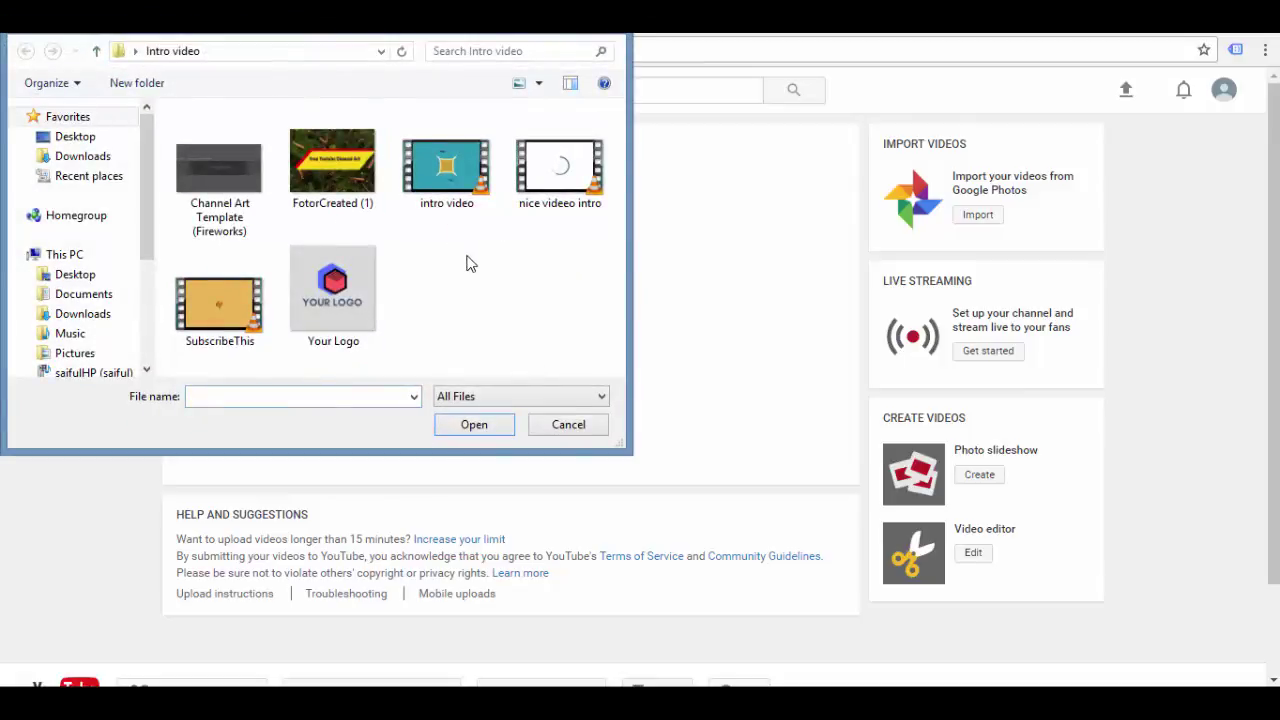
pyautogui.click(458, 185)
pyautogui.click(477, 425)
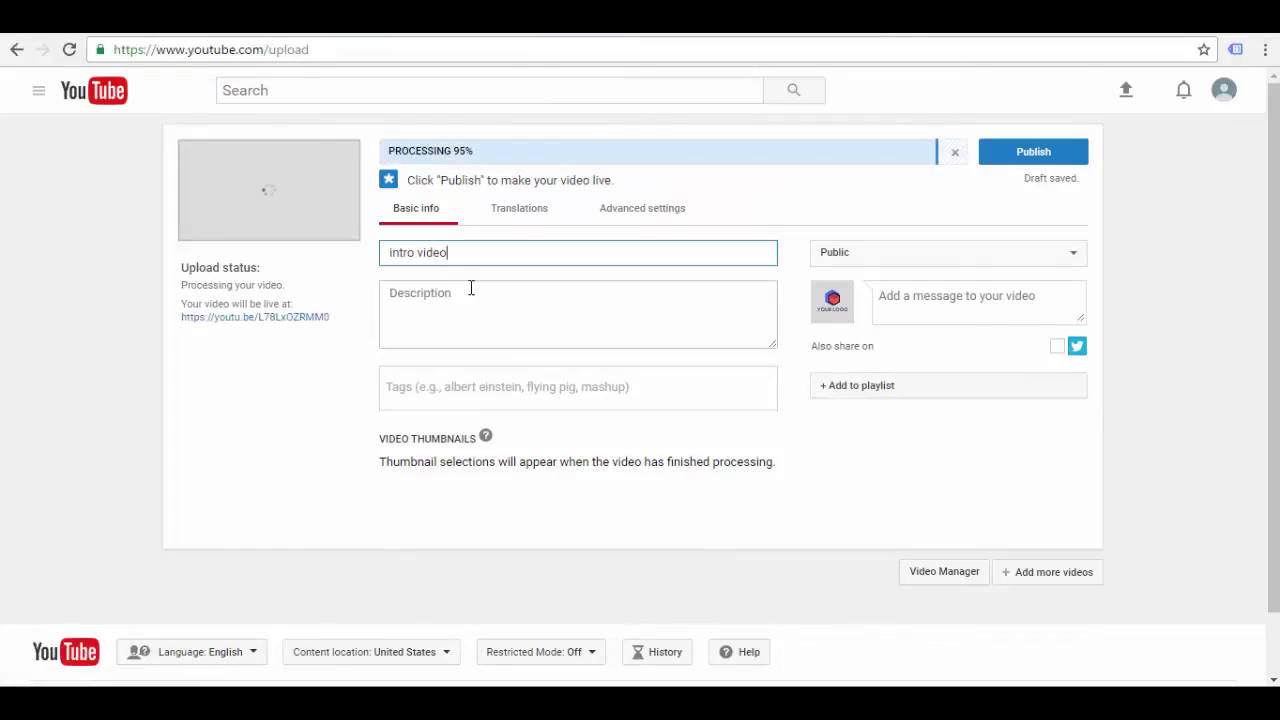
# Publish the uploaded video under the title "intro video" with the description and tags left empty
pyautogui.moveTo(460, 252); pyautogui.dragTo(352, 252)
pyautogui.click(436, 292)
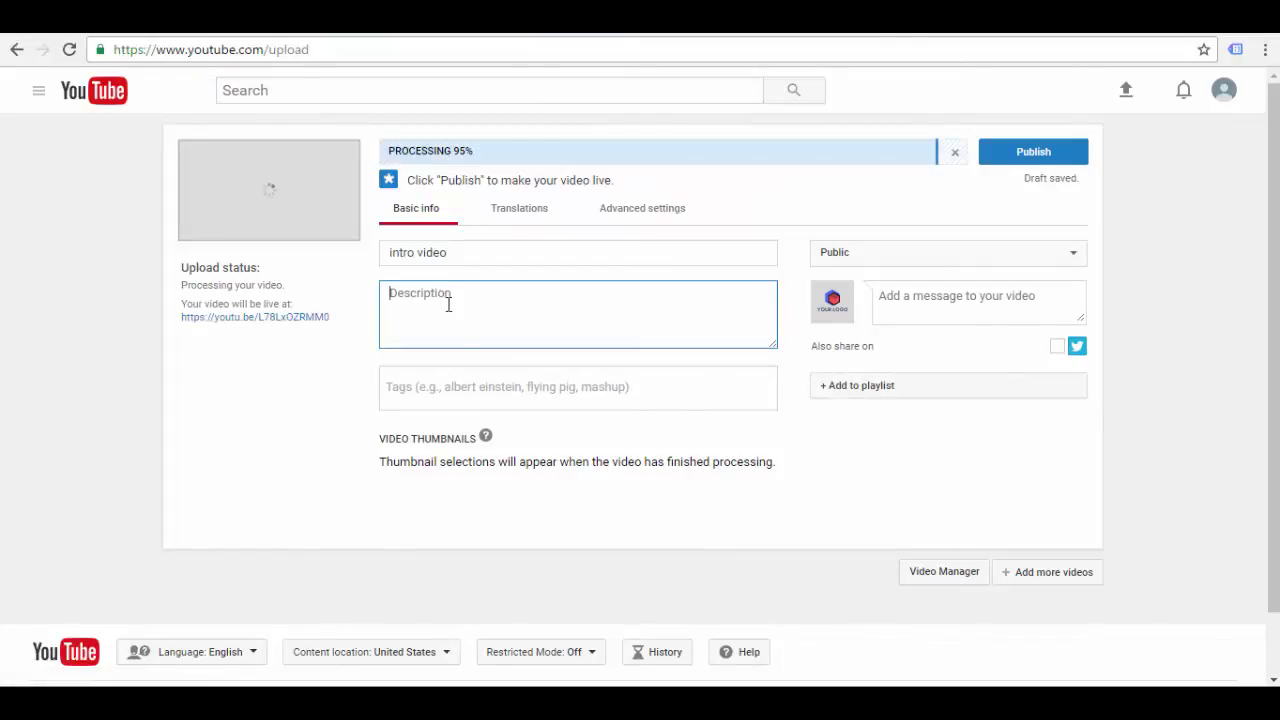
pyautogui.click(474, 381)
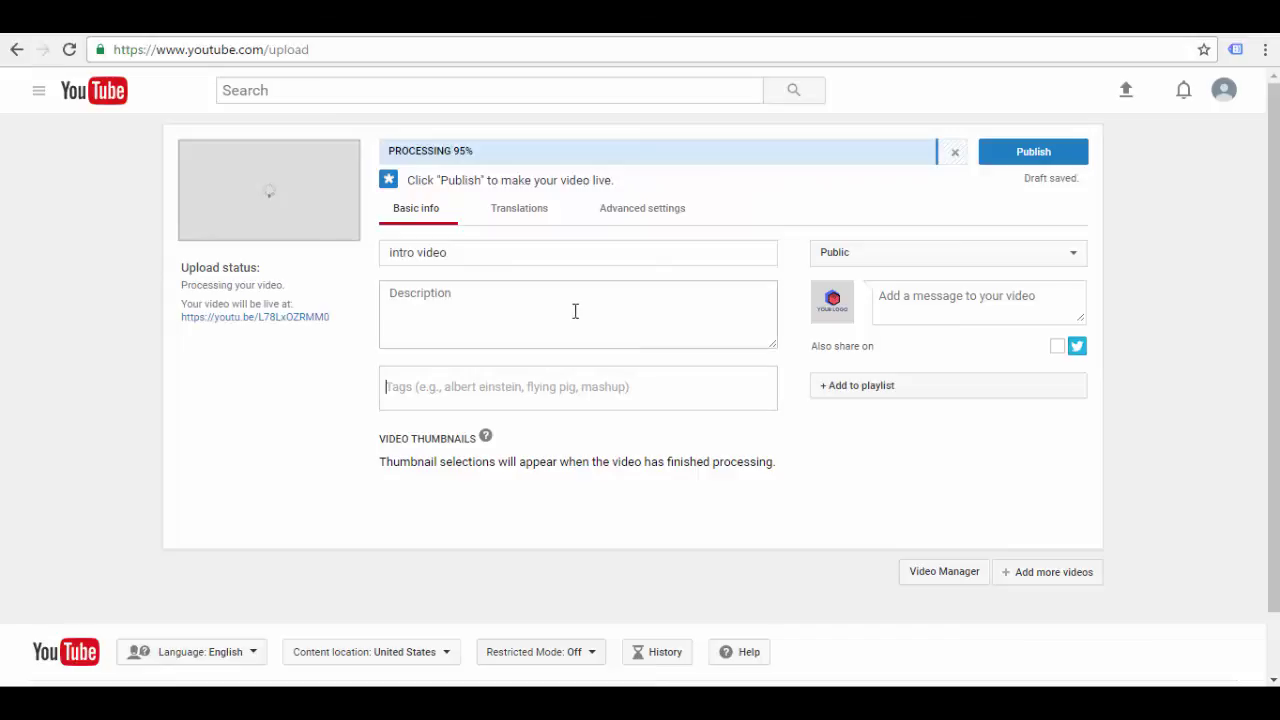
pyautogui.click(1022, 155)
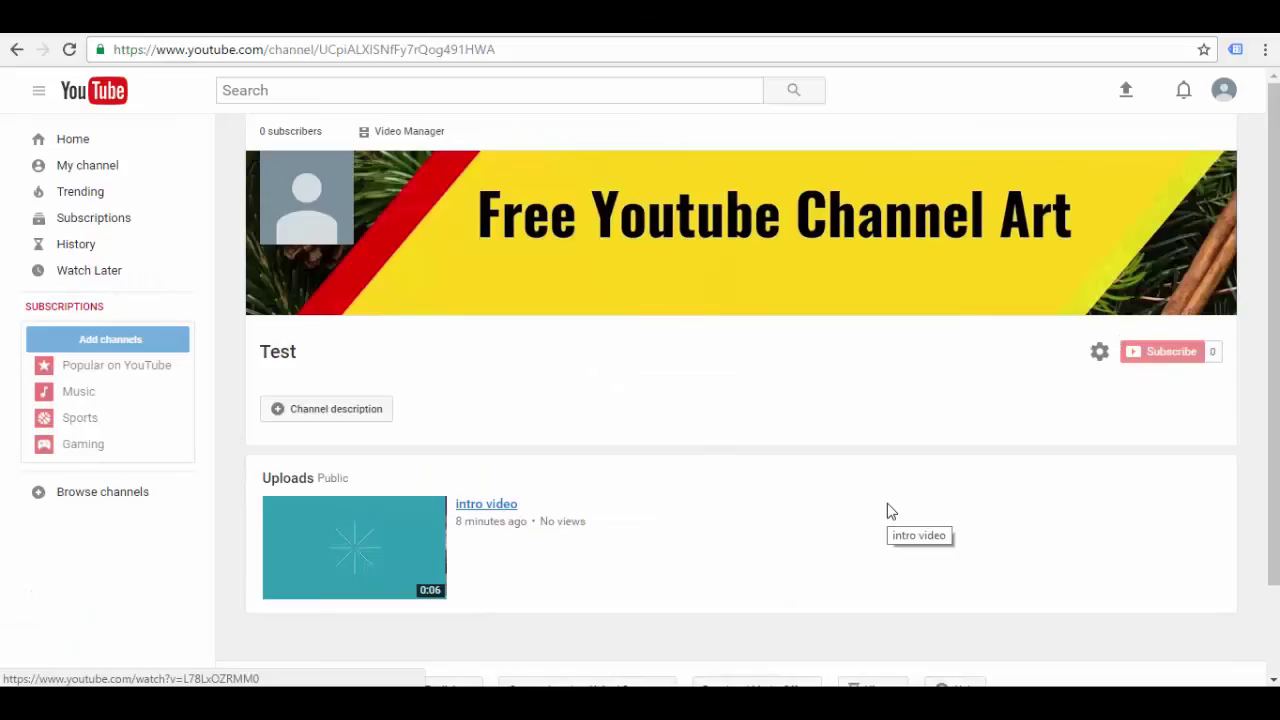